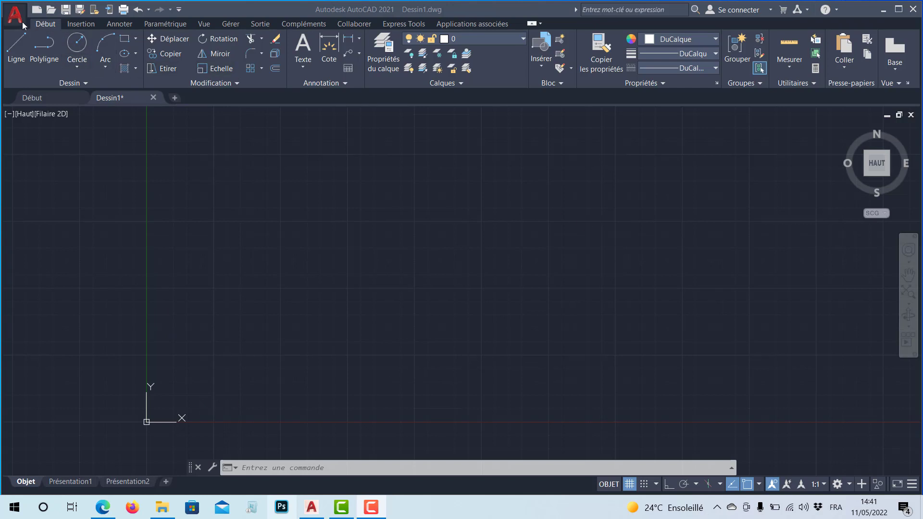
Switch to the desktop and attach page 1 of "Atelier pratique coordonnées polaires.pdf" to the open AutoCAD drawing
click(887, 13)
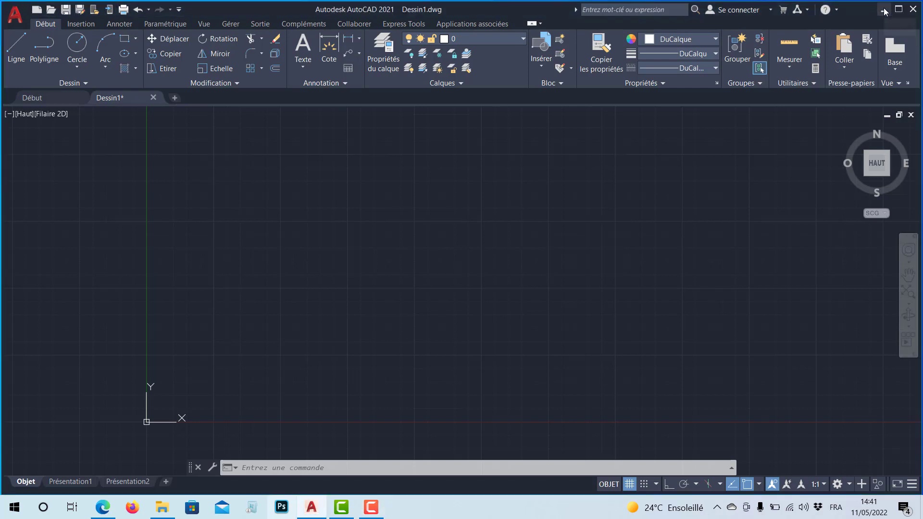
click(884, 10)
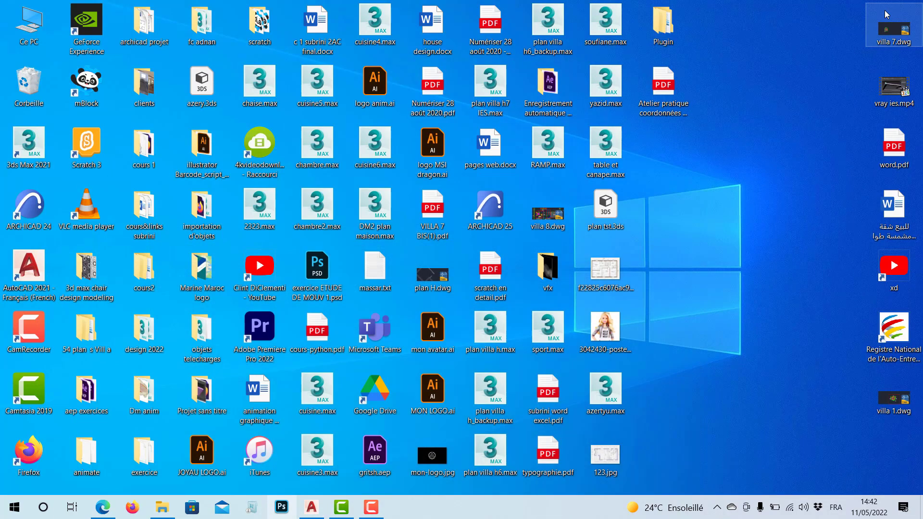
click(668, 110)
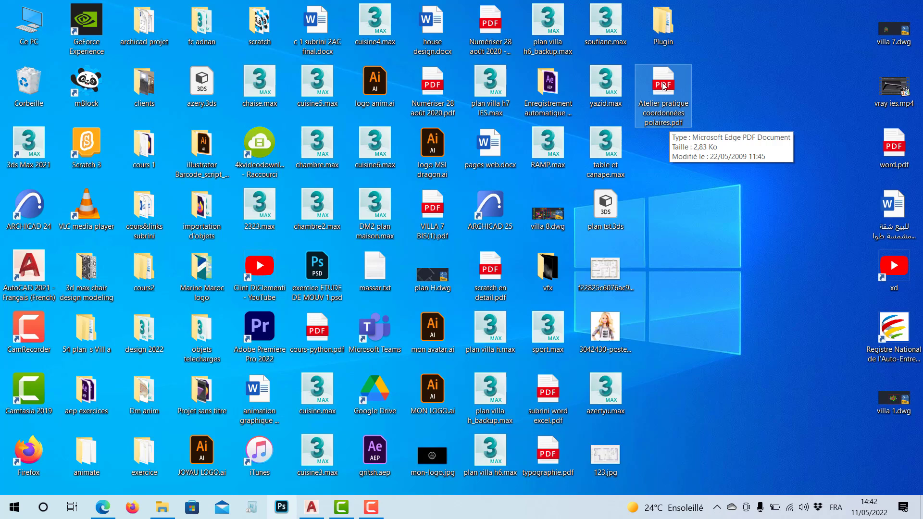
mouse_move(664, 87)
mouse_down()
mouse_move(596, 249)
mouse_move(495, 375)
mouse_move(332, 466)
mouse_move(312, 510)
mouse_move(363, 382)
mouse_up()
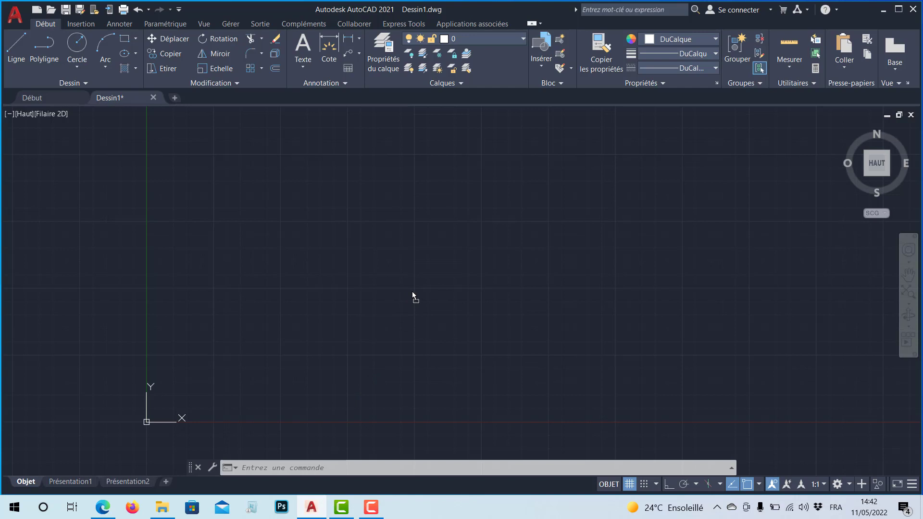
drag(411, 292, 412, 291)
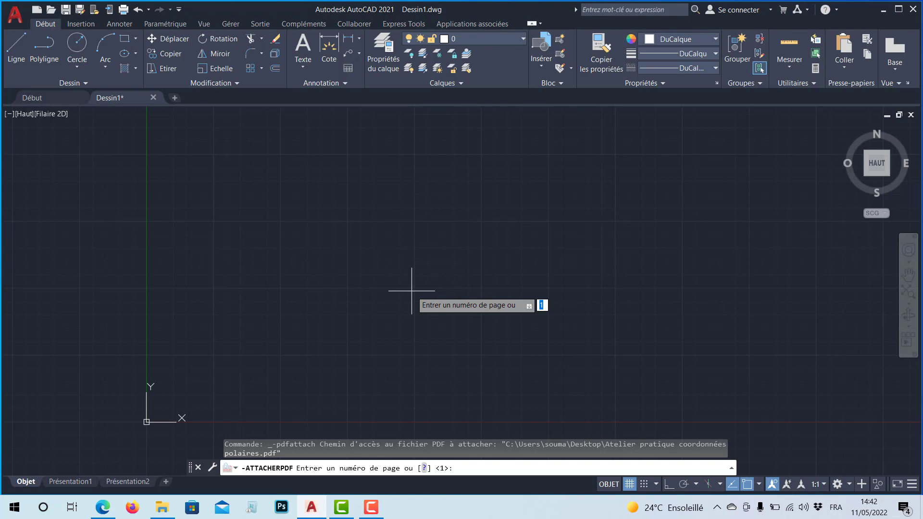
key(Return)
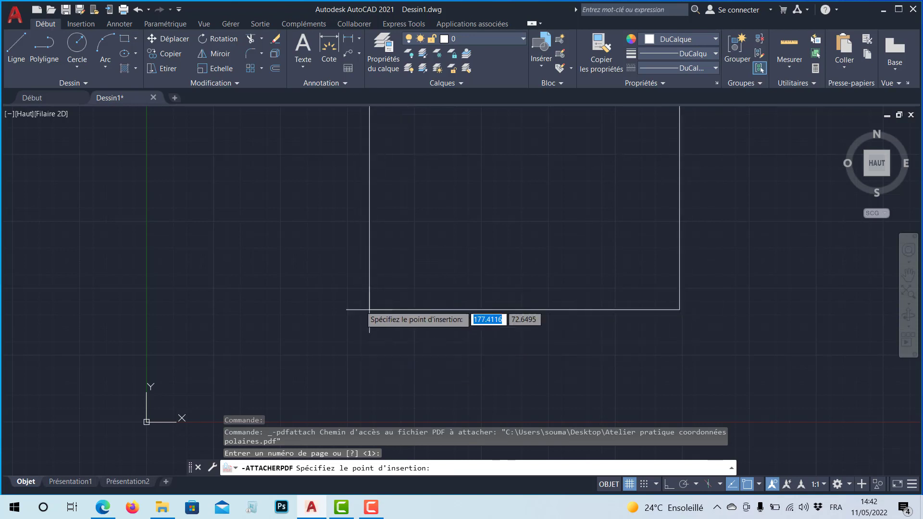
Place the PDF underlay up and to the right of the origin, with scale factor 1 and rotation 0
click(321, 311)
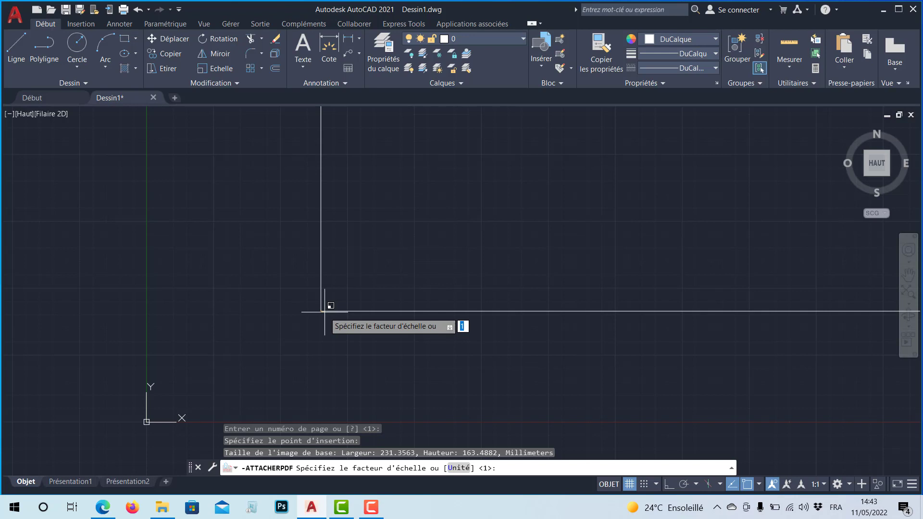
text(2)
key(BackSpace)
text(1)
key(Return)
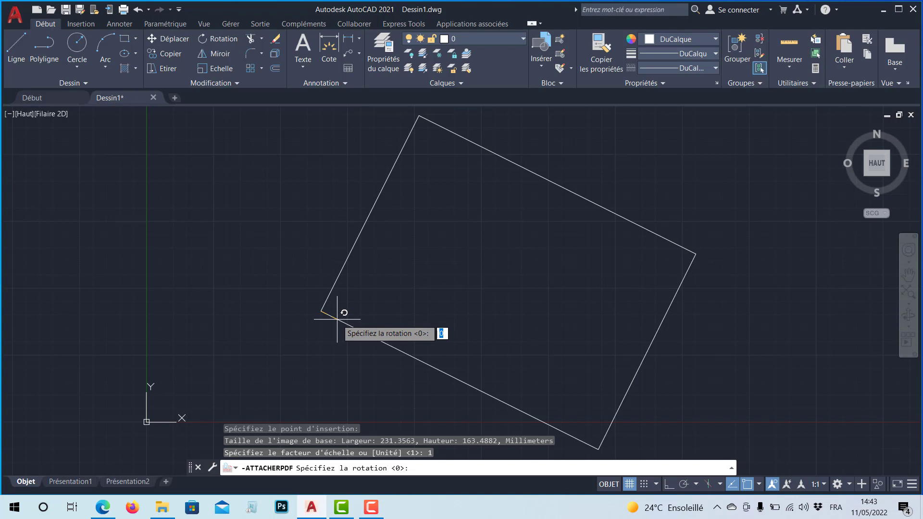
key(Return)
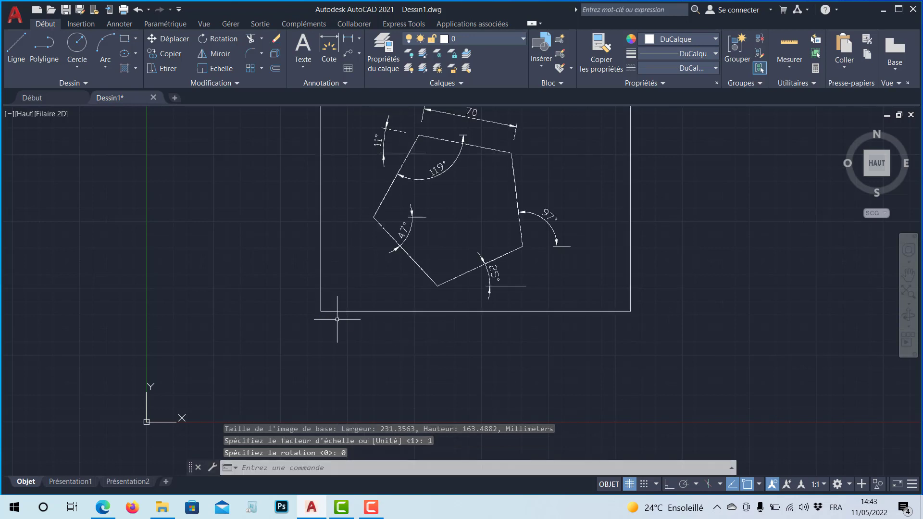
middle_drag(538, 252, 419, 333)
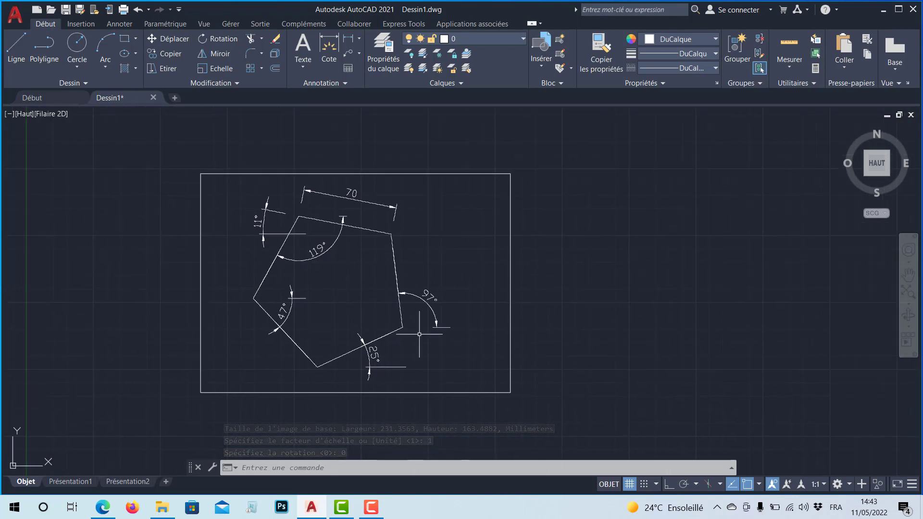
click(378, 512)
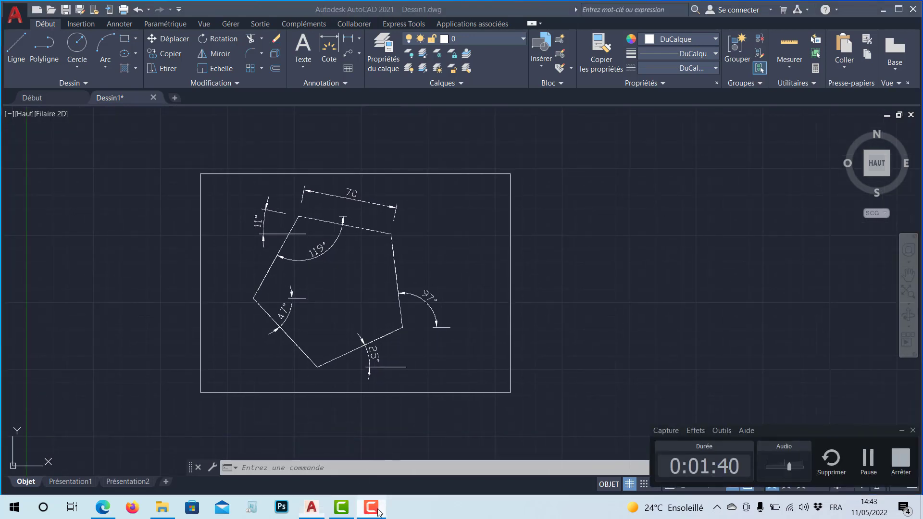
click(868, 459)
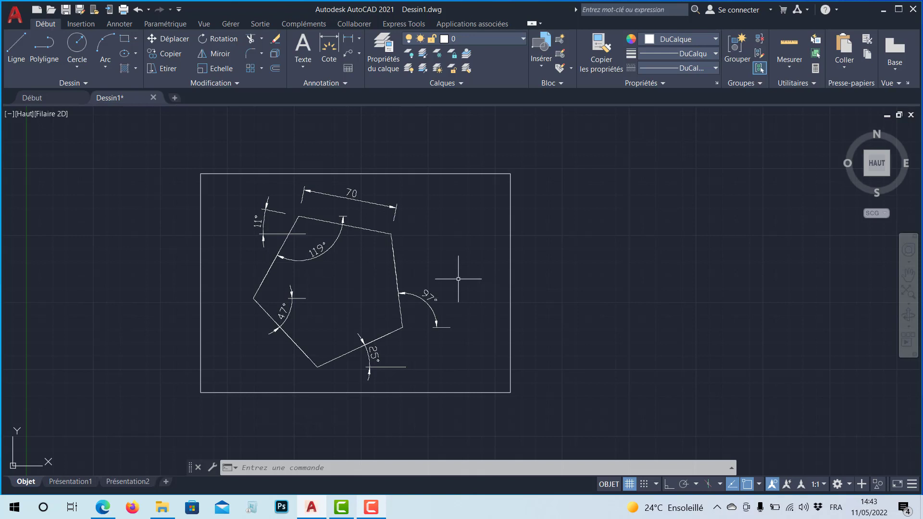
Split the model space into two vertical viewports and make the left one slightly narrower
mouse_move(447, 284)
middle_down()
mouse_move(476, 255)
mouse_move(423, 280)
middle_up()
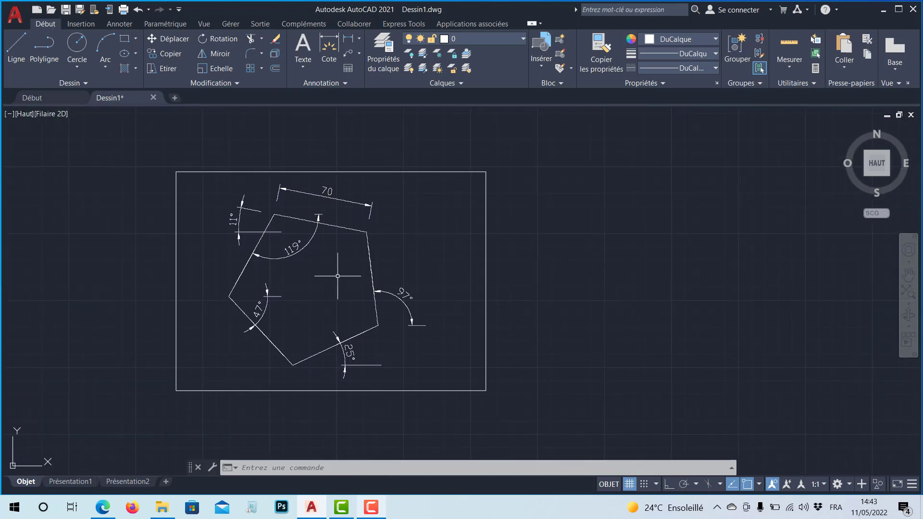
click(10, 114)
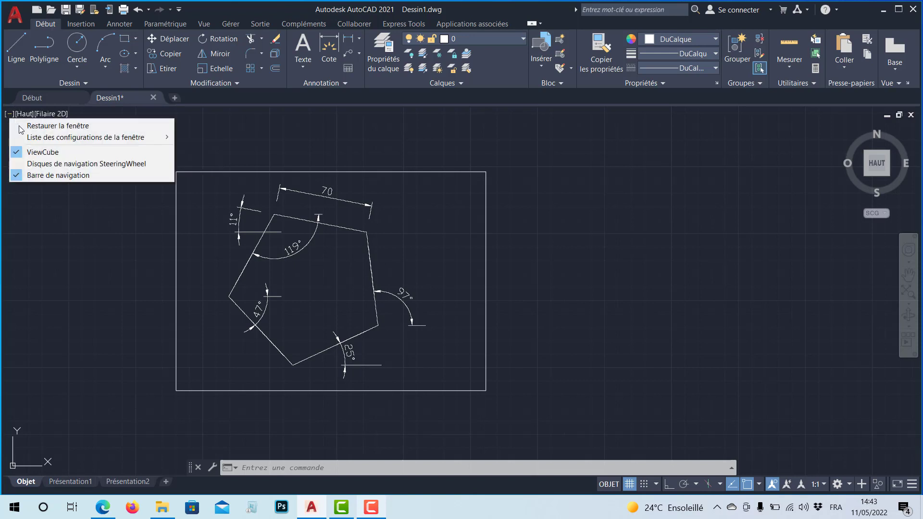
mouse_move(153, 139)
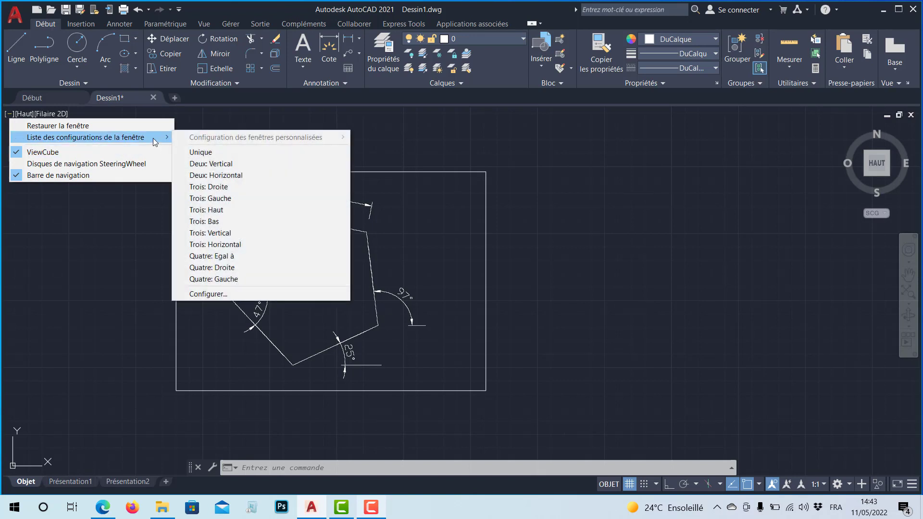
click(233, 163)
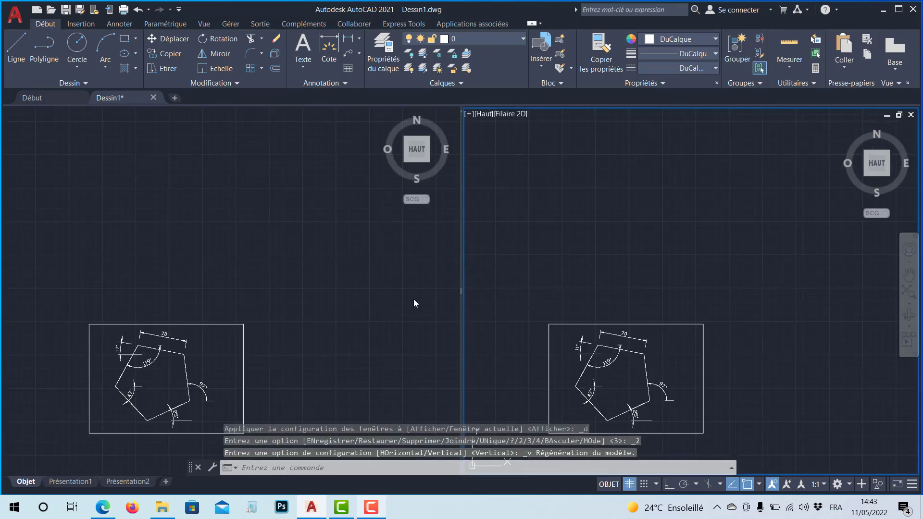
drag(461, 289, 440, 291)
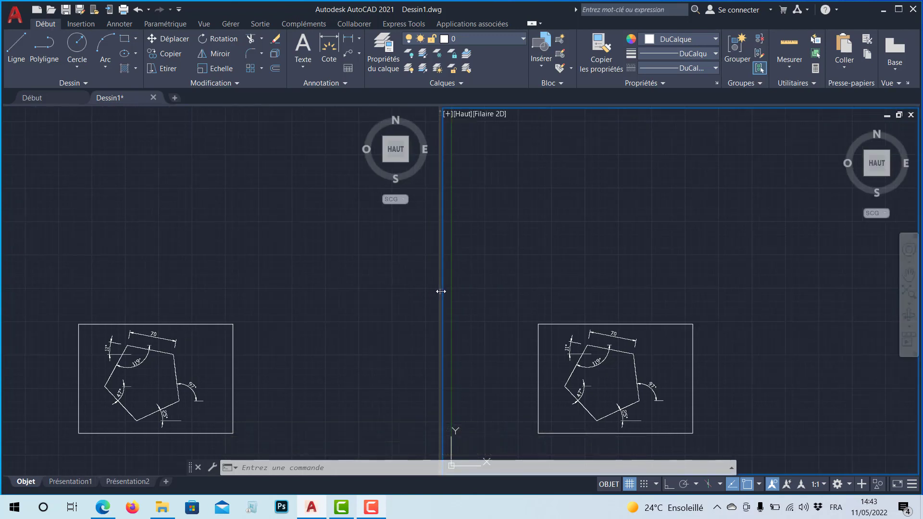
Frame the dimensioned pentagon in the left viewport and show an empty drawing area in the right viewport
click(283, 337)
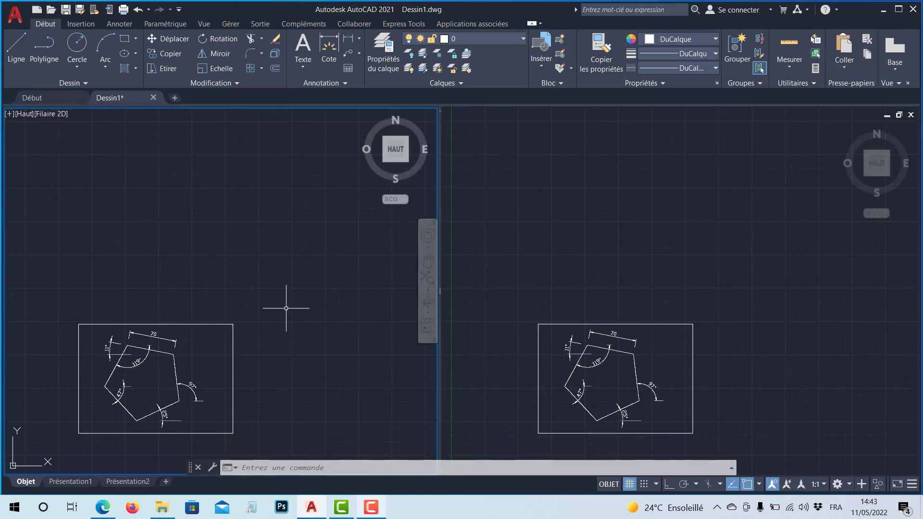
click(521, 249)
click(383, 265)
click(487, 264)
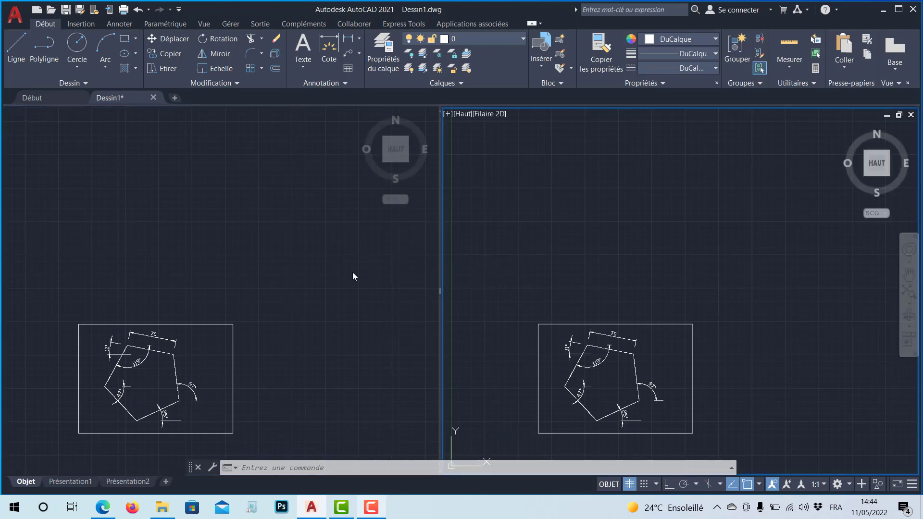
click(353, 272)
scroll(157, 367, up, 5)
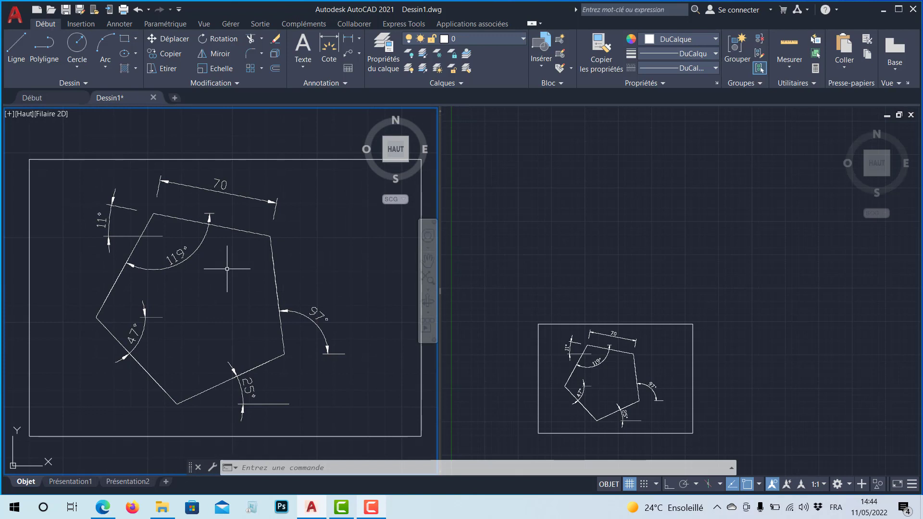
click(665, 283)
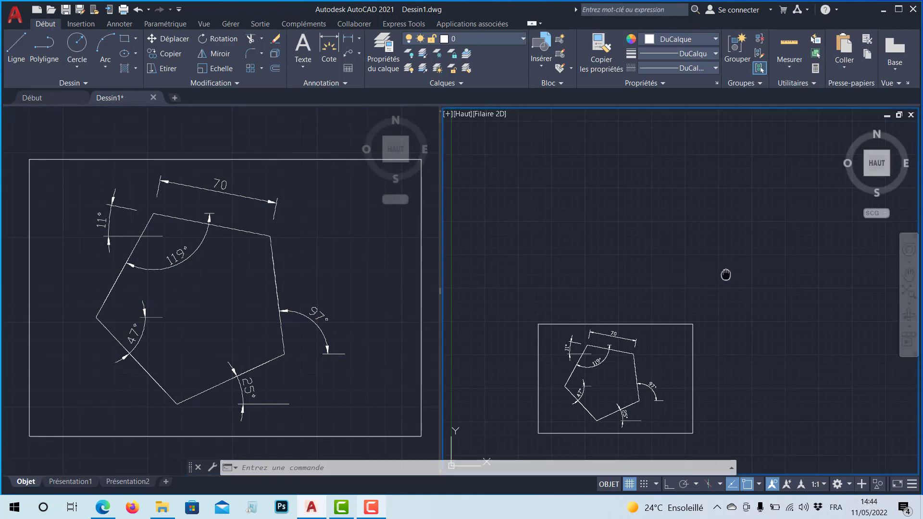
middle_drag(726, 272, 533, 250)
middle_drag(635, 289, 565, 241)
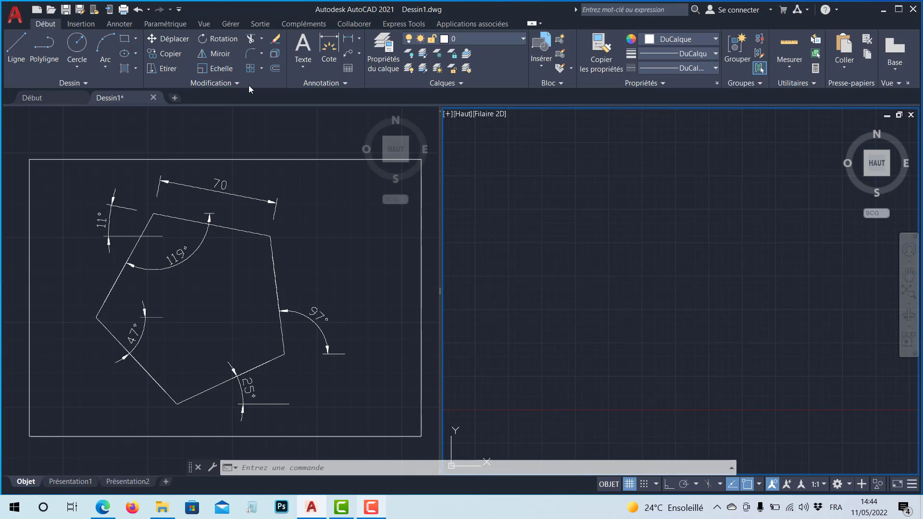
Start a line in the empty area of the right viewport and draw the pentagon's lower side 70 long at 25°
click(22, 48)
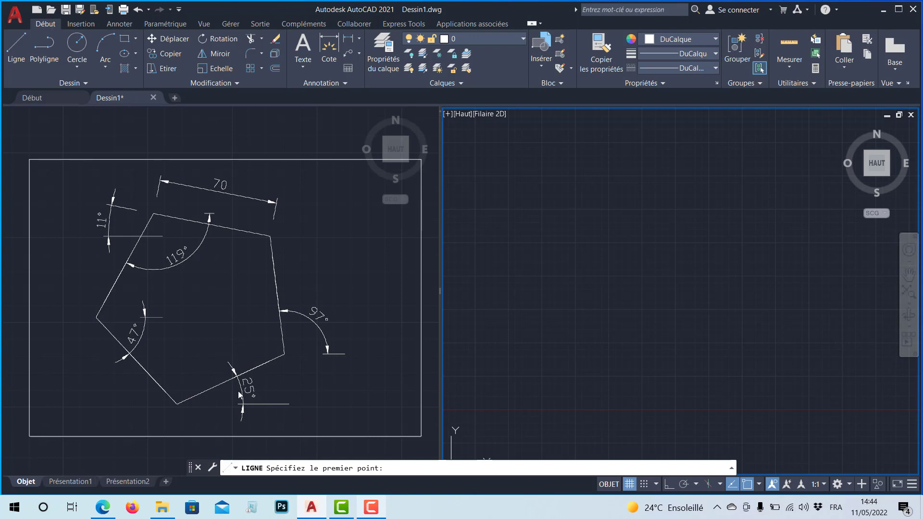
click(572, 386)
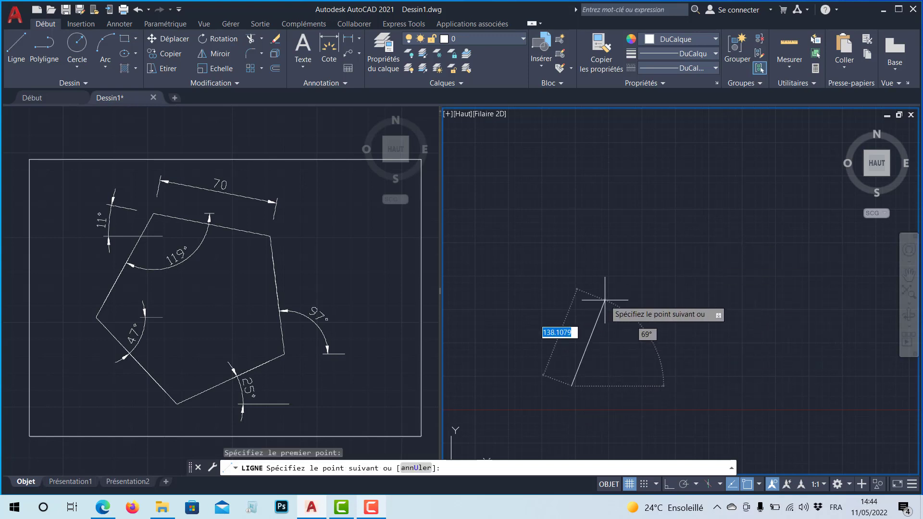
text(@)
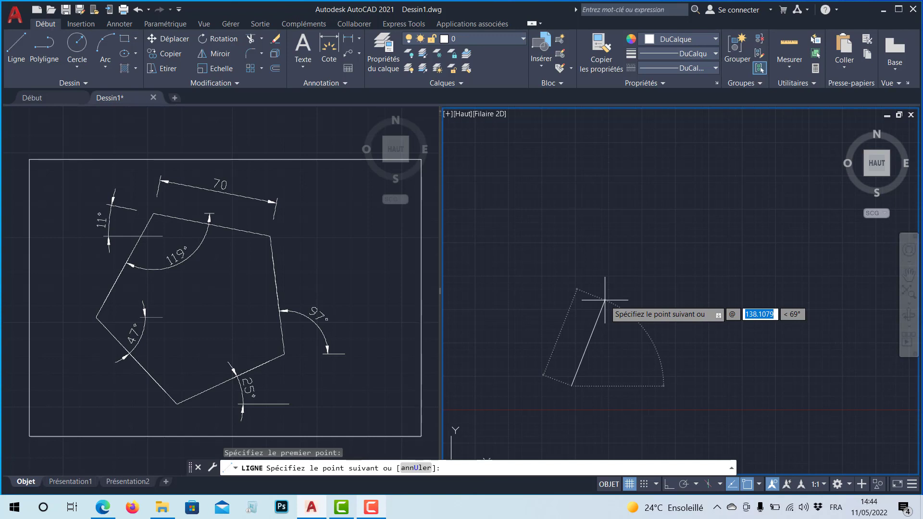
text(70)
key(Tab)
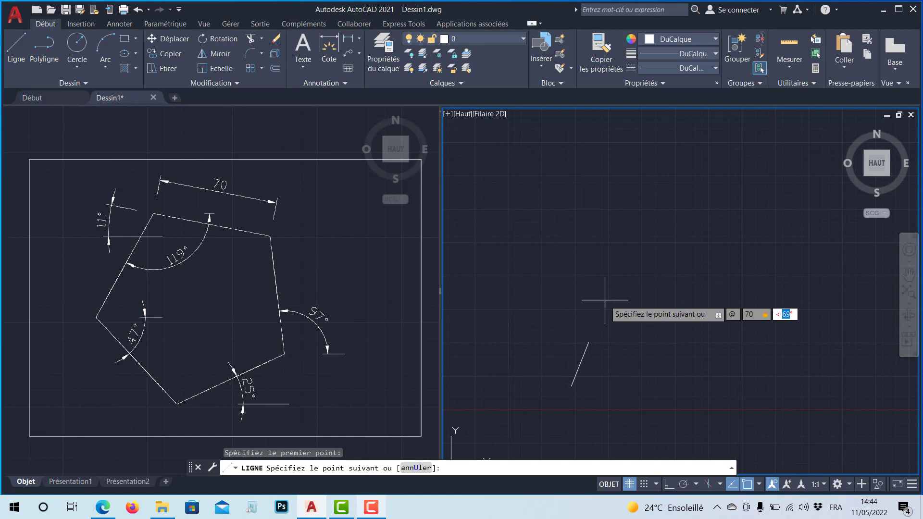
text(25)
key(Return)
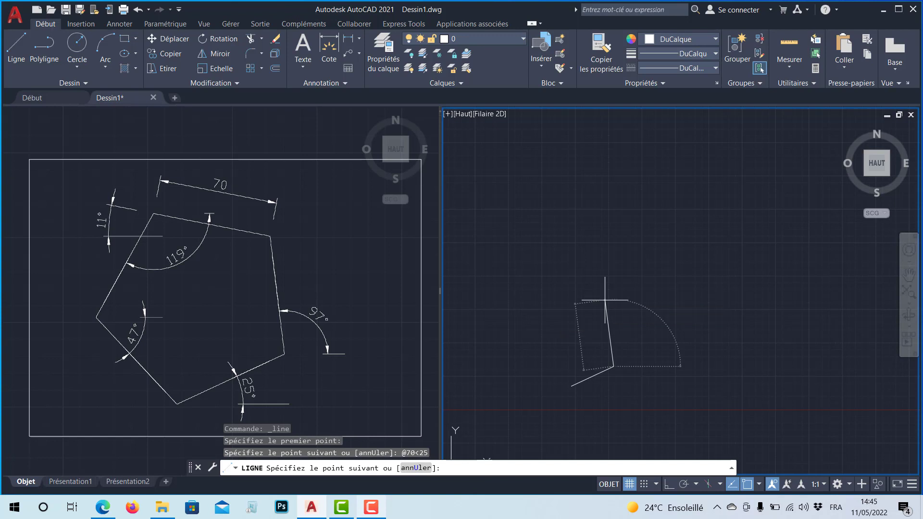
Continue the line with the pentagon's right side, 70 long at 97°, using relative polar coordinates
text(@)
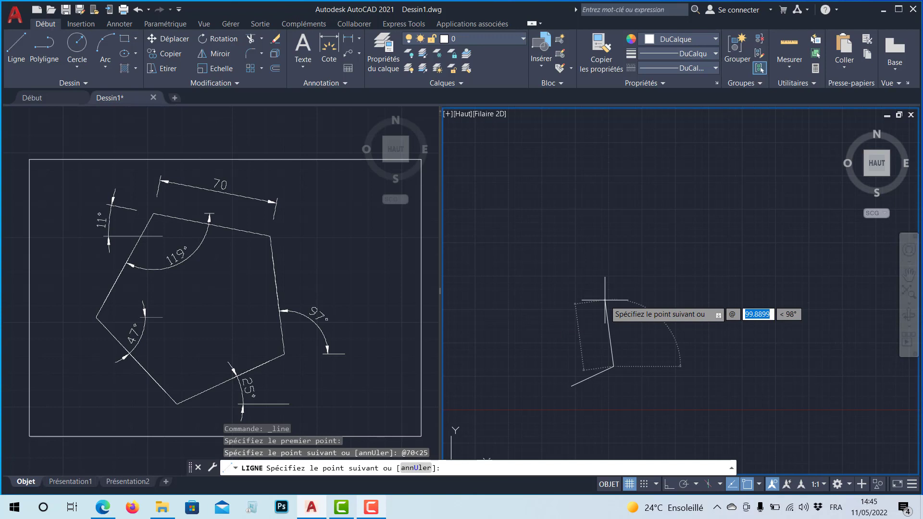
text(709)
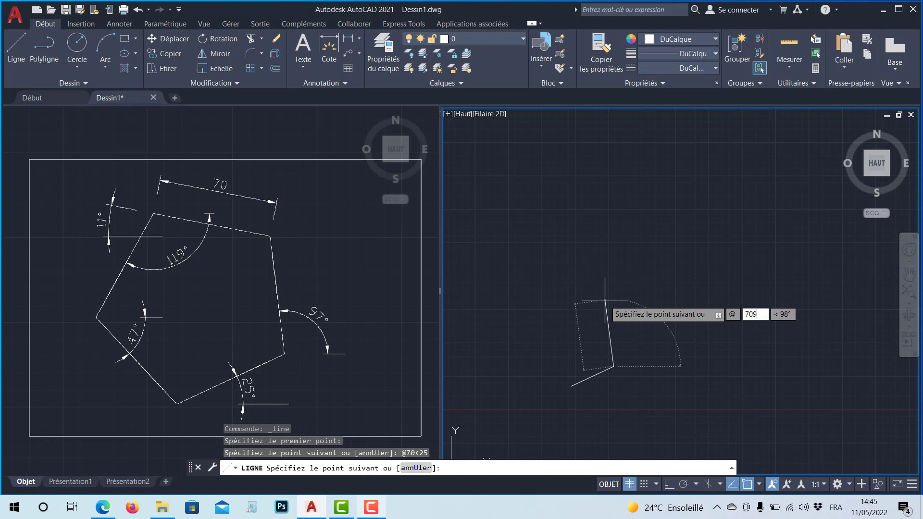
text(7)
key(BackSpace)
key(BackSpace)
key(Tab)
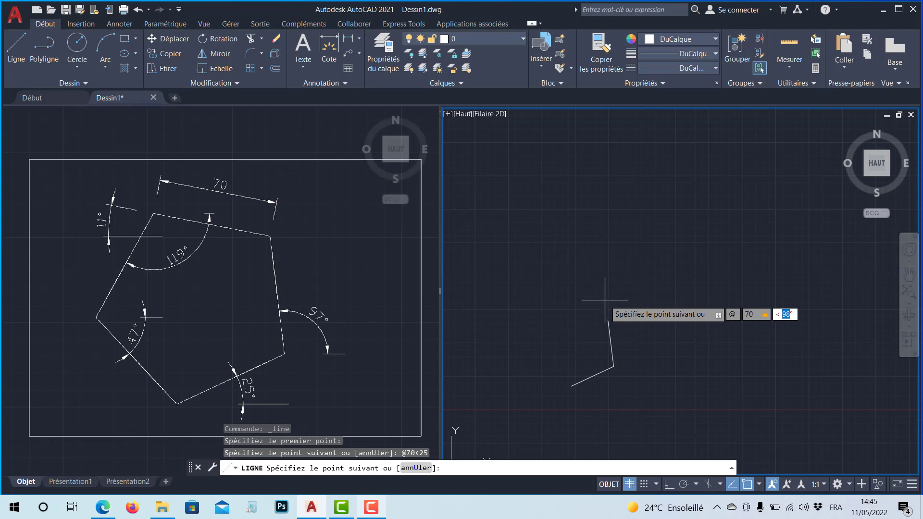
text(97)
key(Return)
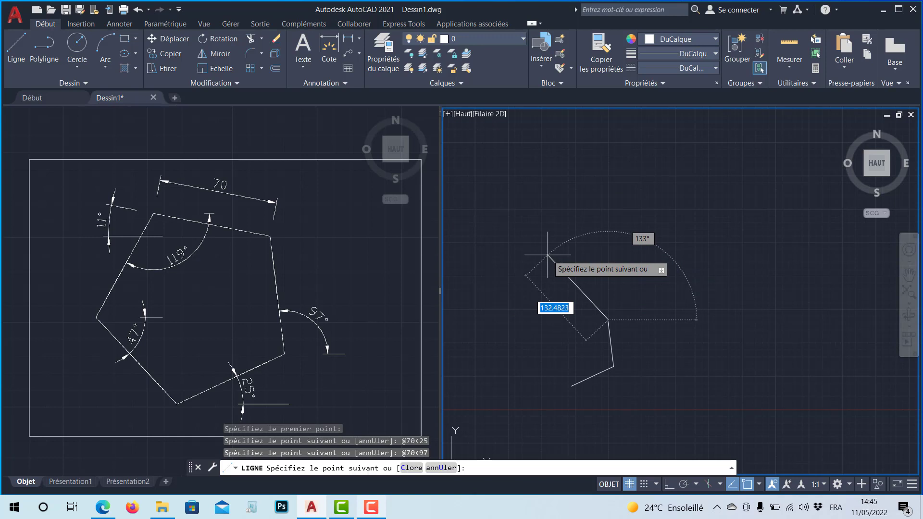
Add the pentagon's top side to the line, 70 long at 169°, using relative polar coordinates
text(@)
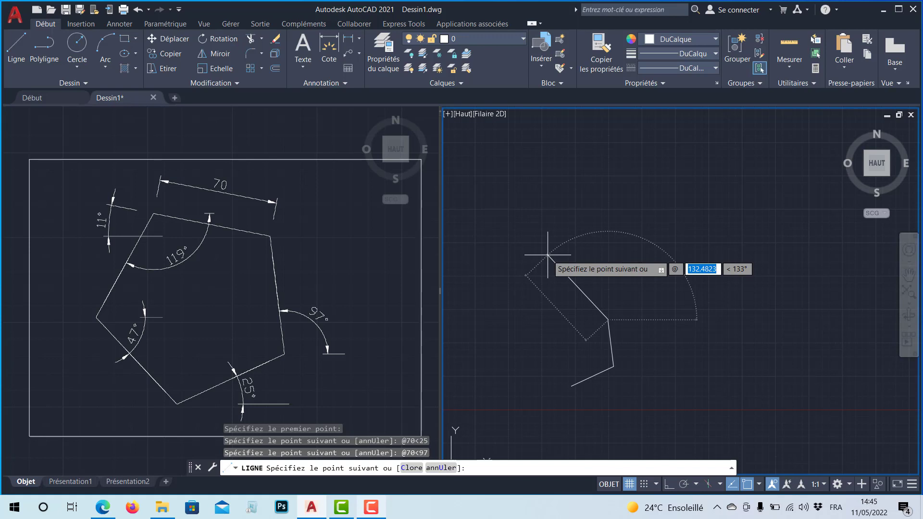
text(70)
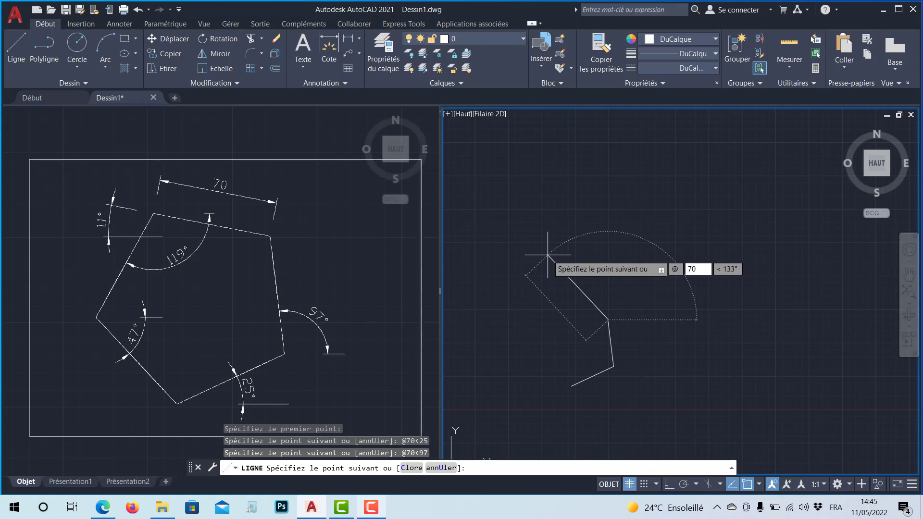
key(Tab)
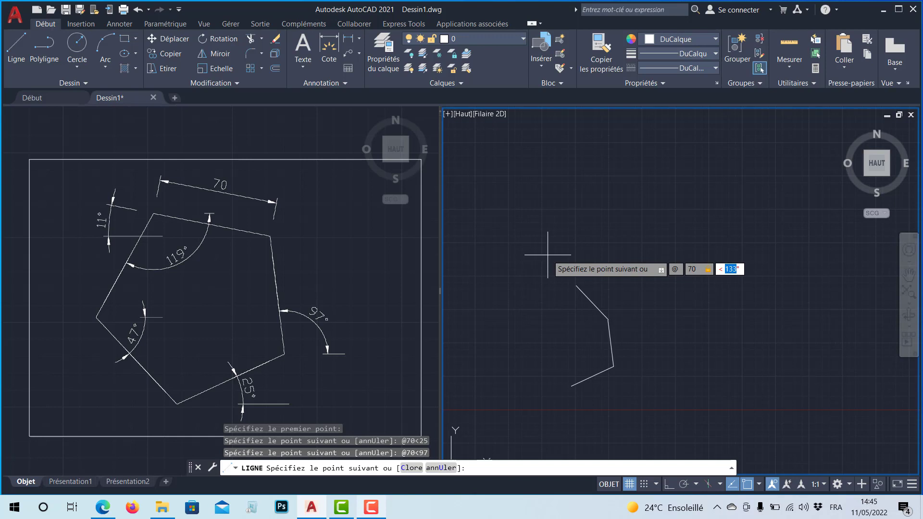
text(169)
key(Return)
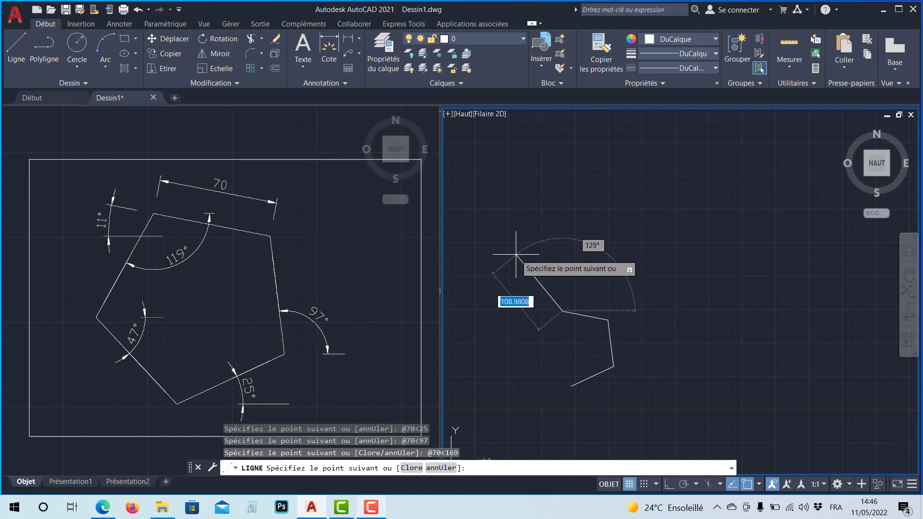
Compute 360 − 119 in the calculator and add the pentagon's upper-left side, 70 long at 241°, using relative polar coordinates
text(@)
text(70)
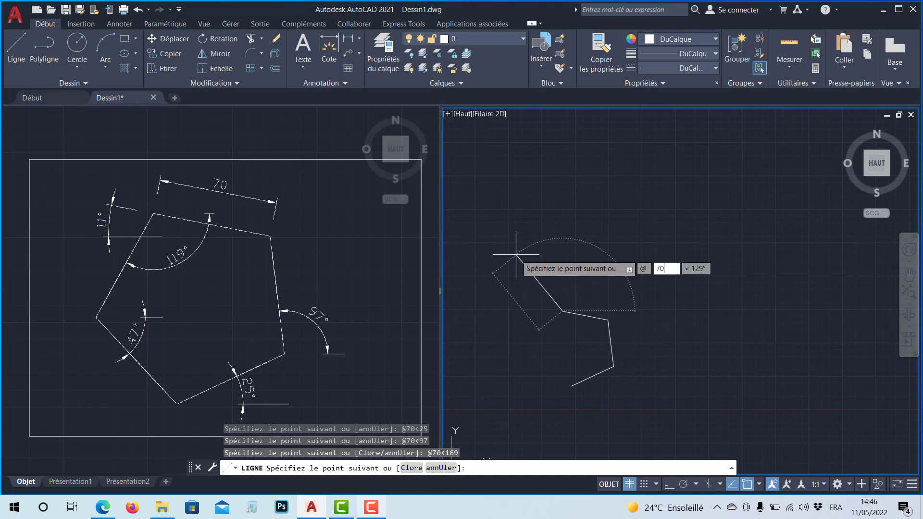
key(Tab)
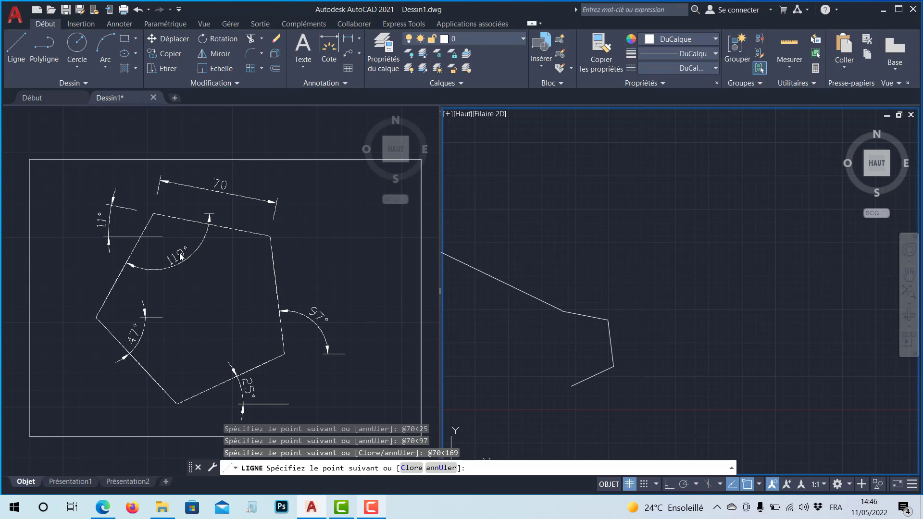
key(XF86Calculator)
text(360)
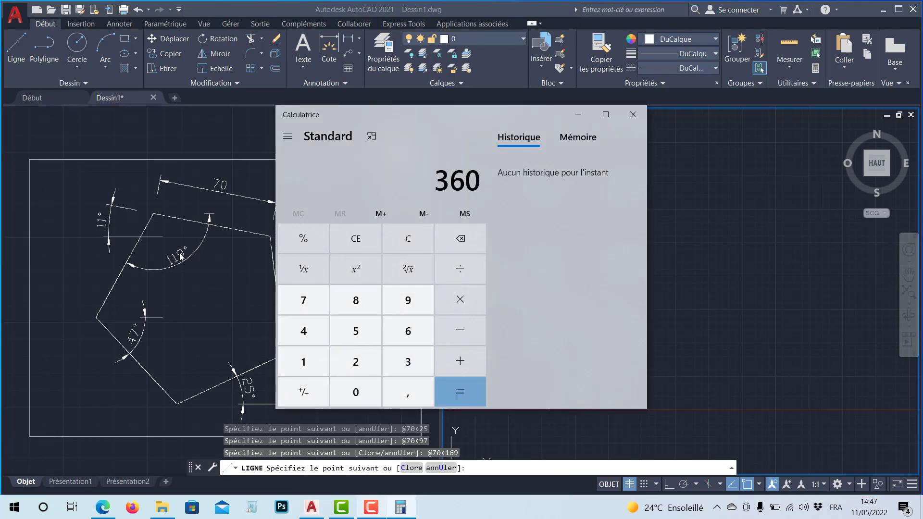
key(minus)
text(119)
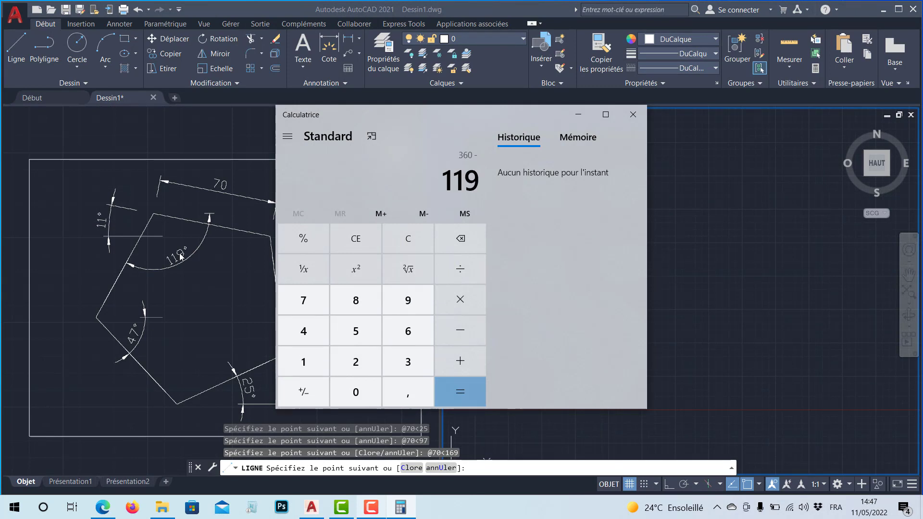
key(Return)
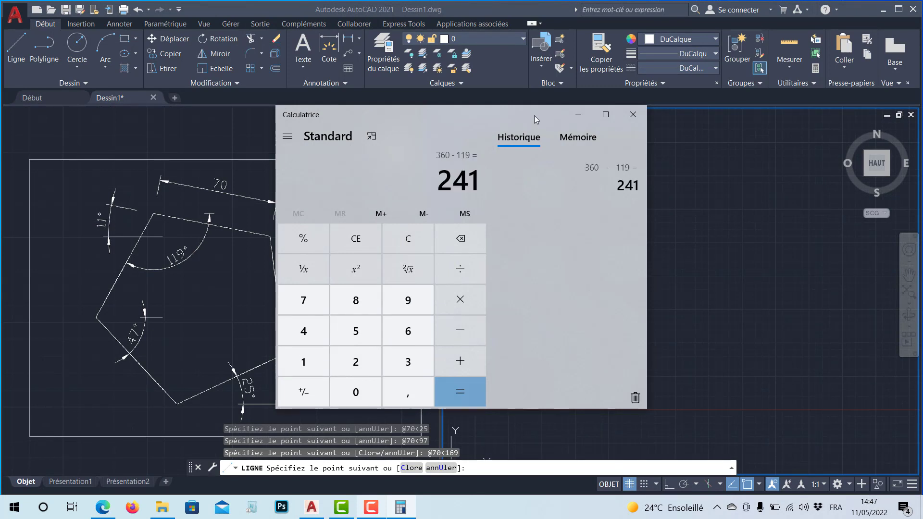
click(581, 118)
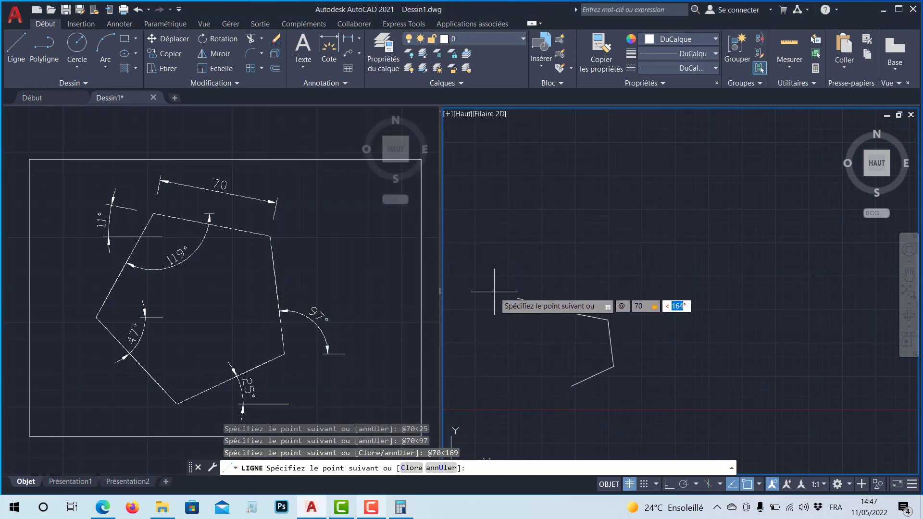
text(241)
key(Return)
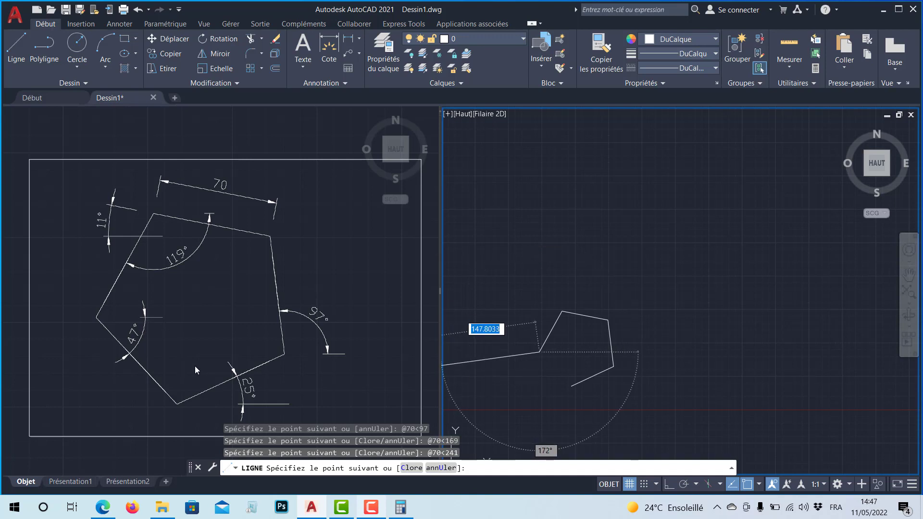
Compute 360 − 47 in the calculator for the lower-left side's angle and complete the pentagon by closing the line
text(@)
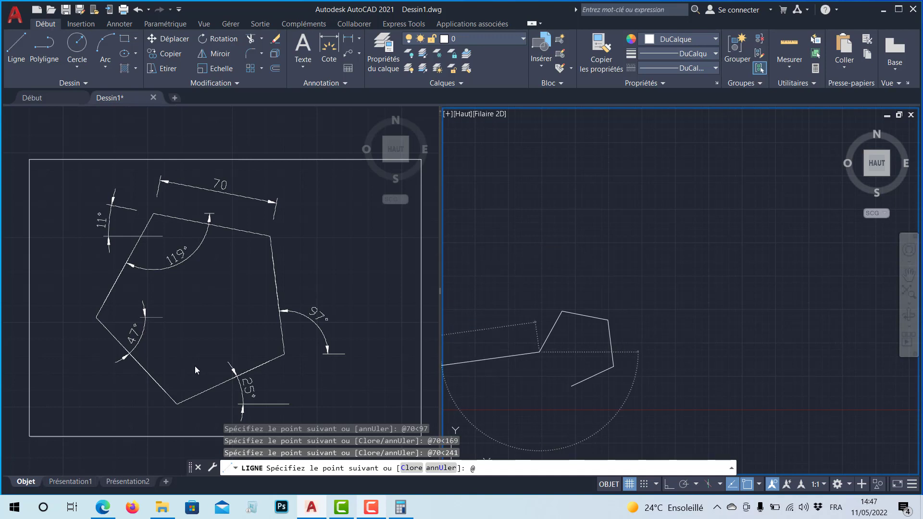
text(70<)
key(alt+Tab)
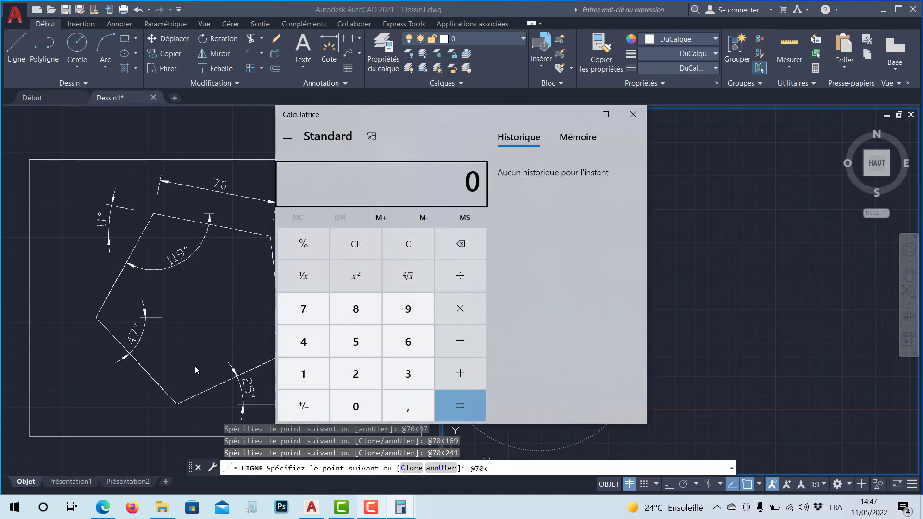
text(360-47)
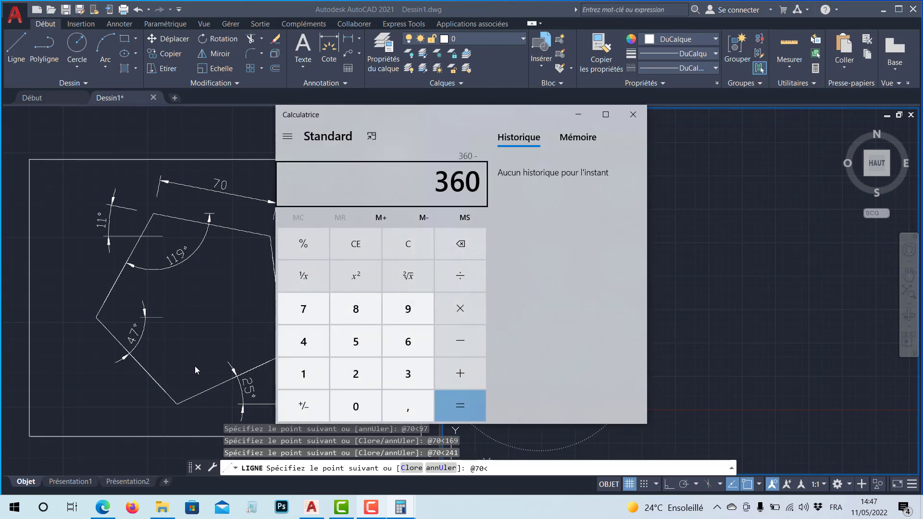
key(Return)
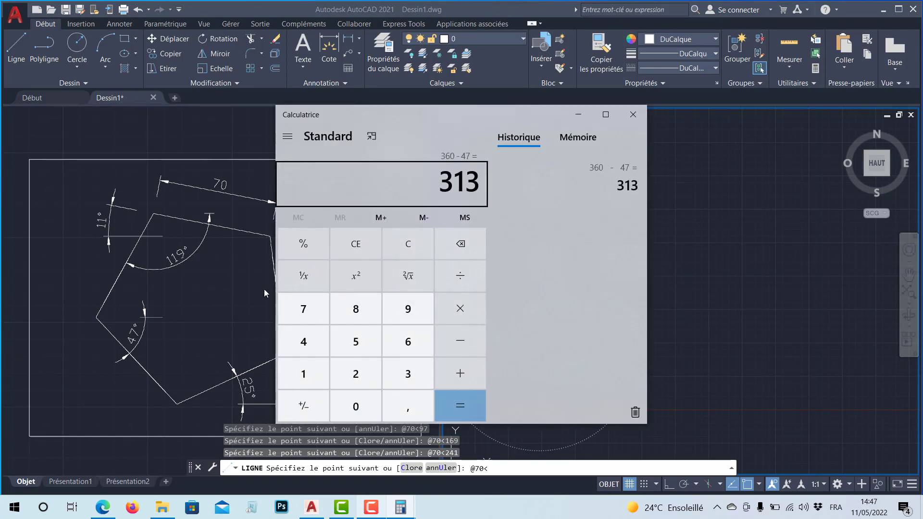
click(578, 114)
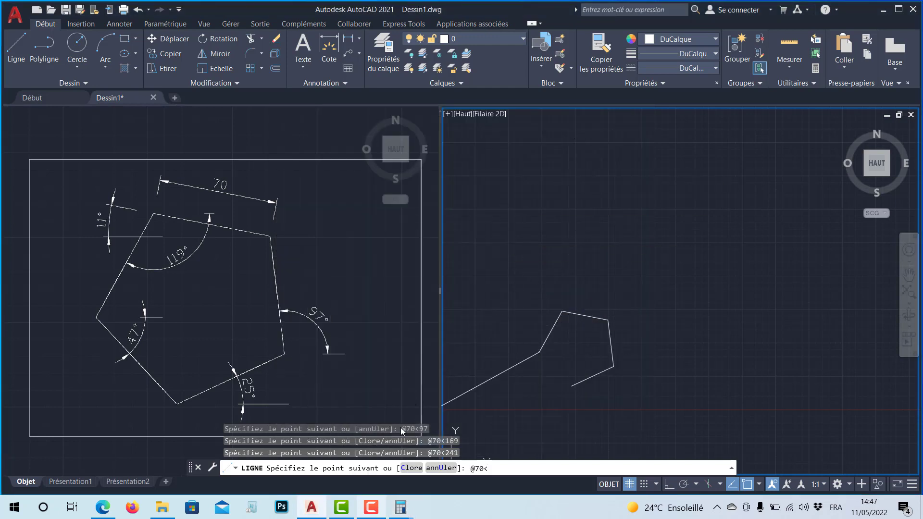
click(403, 471)
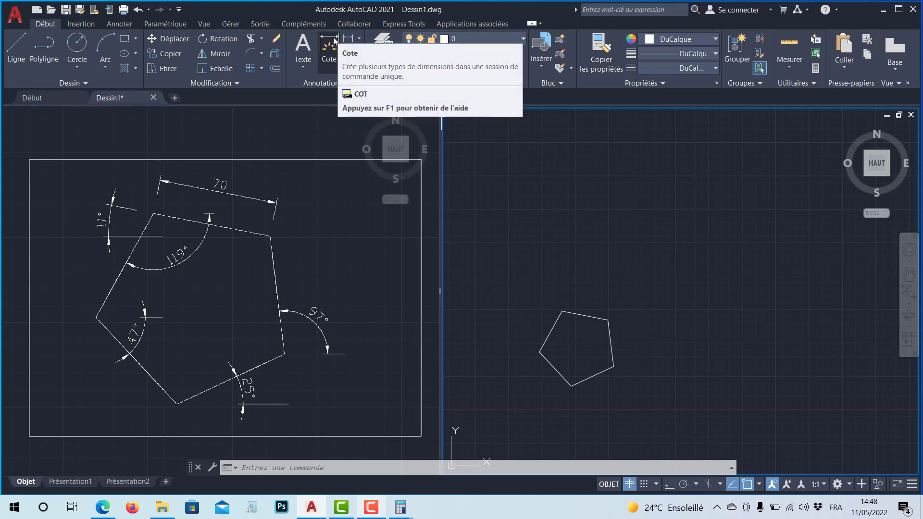
Add an aligned dimension to the pentagon's top side, placed just above it
click(359, 38)
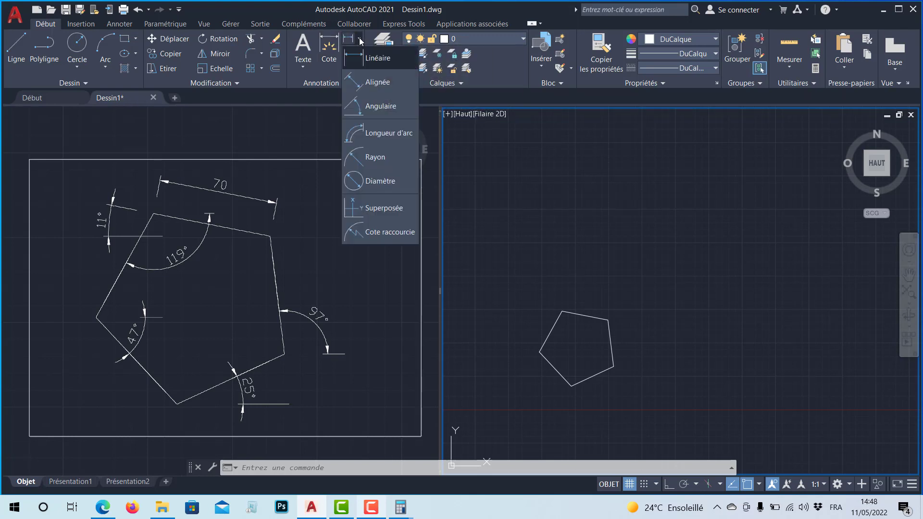
click(359, 83)
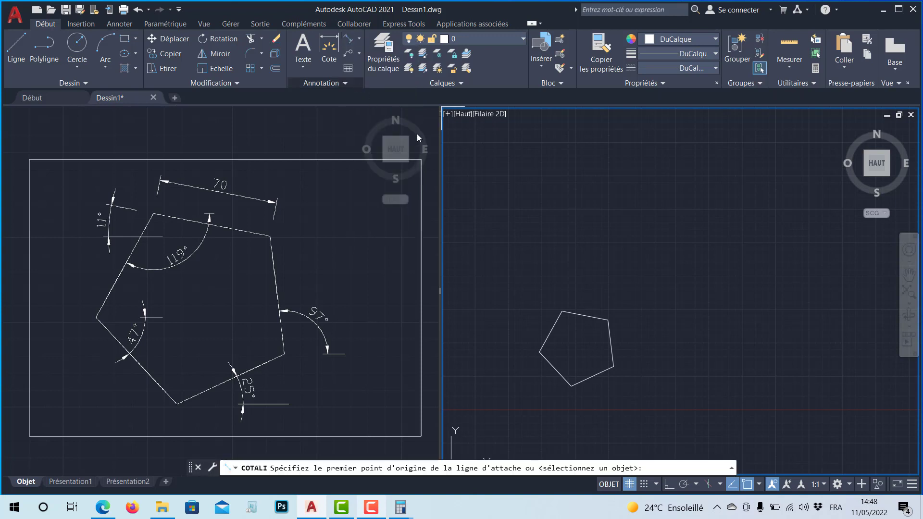
click(609, 319)
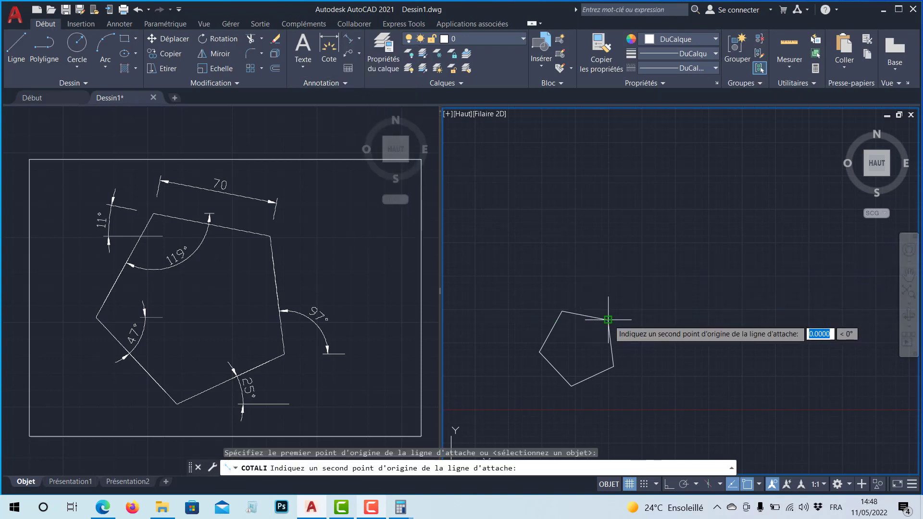
click(562, 310)
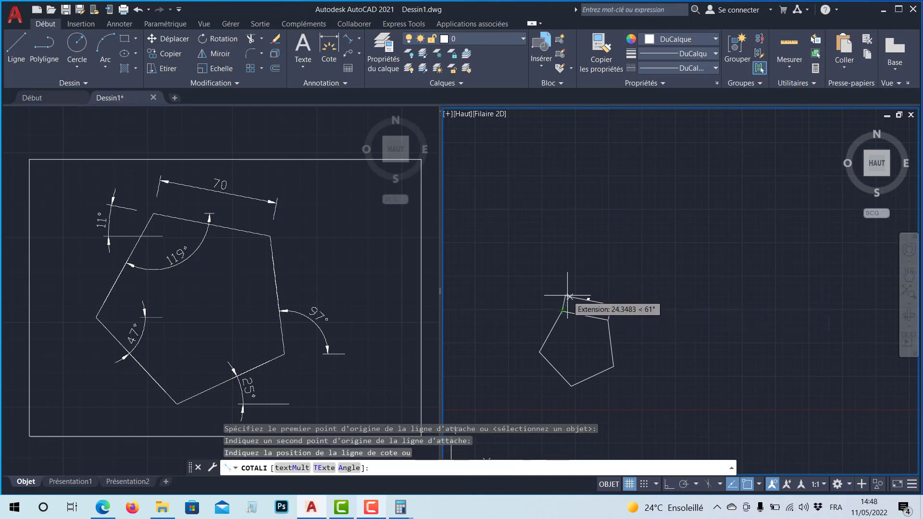
click(567, 298)
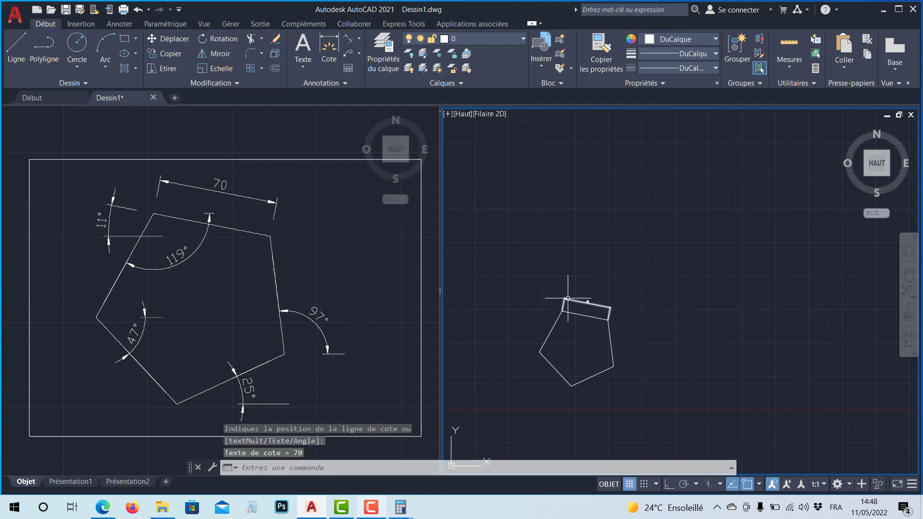
scroll(586, 302, up, 8)
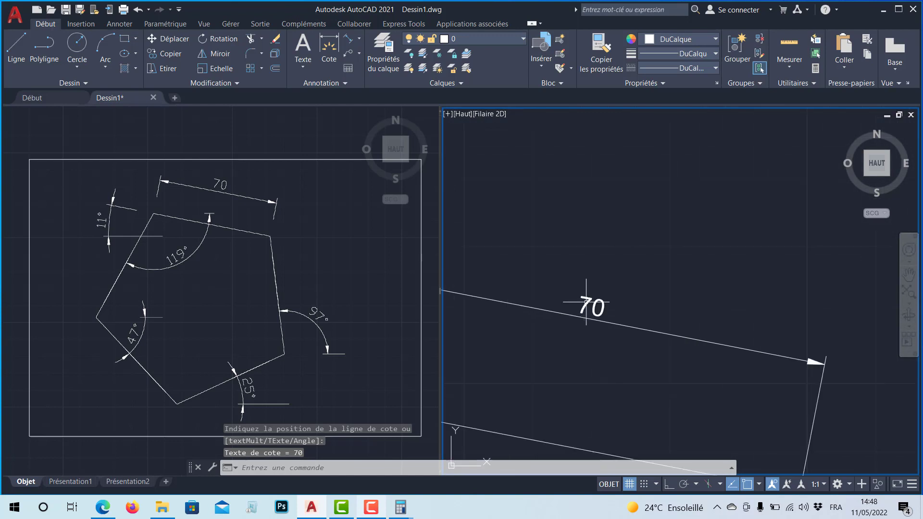
scroll(586, 302, down, 8)
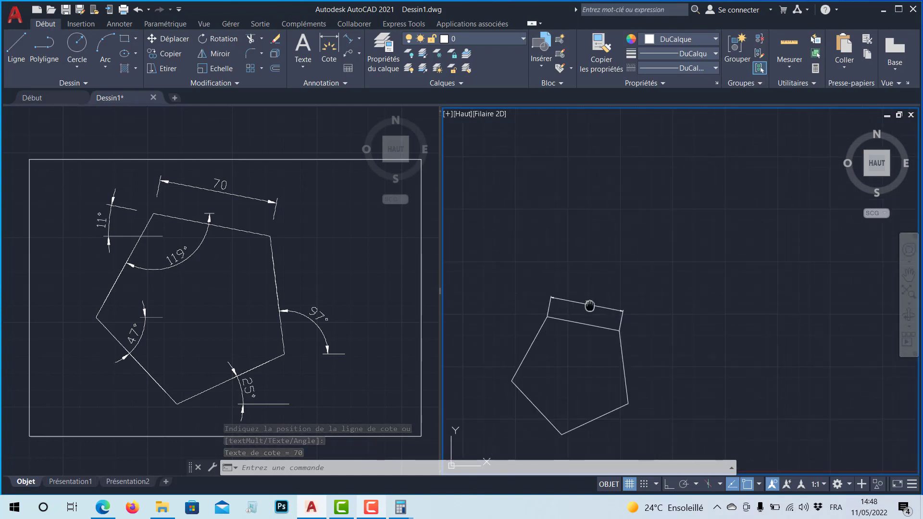
middle_drag(591, 305, 689, 260)
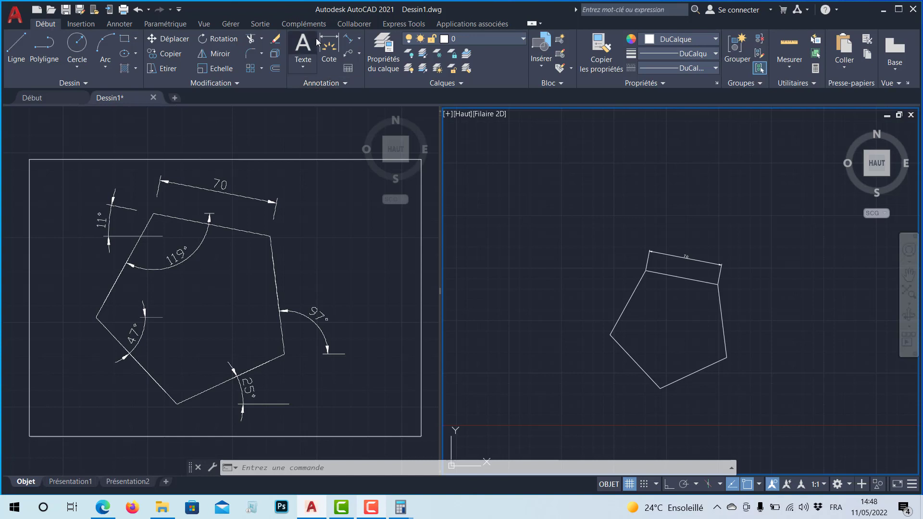
Modify the ISO-25 dimension style so that its overall scale is 3
click(318, 82)
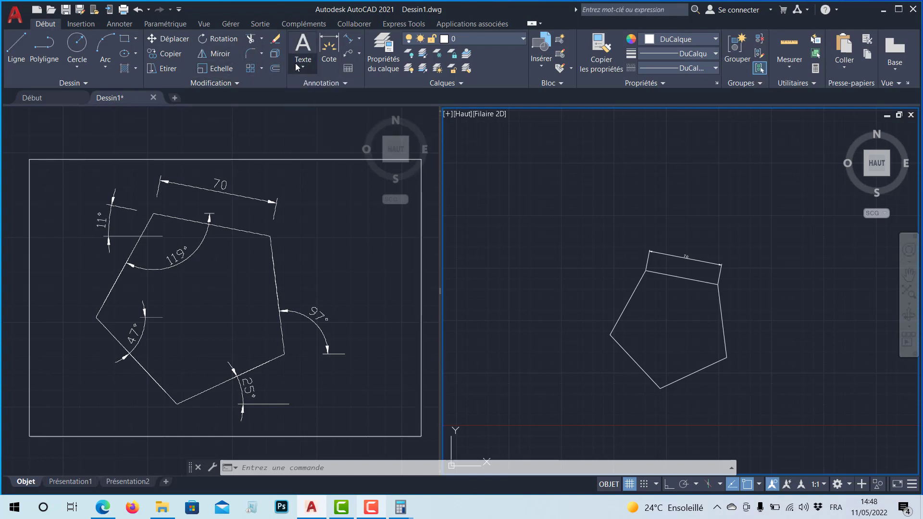
click(302, 46)
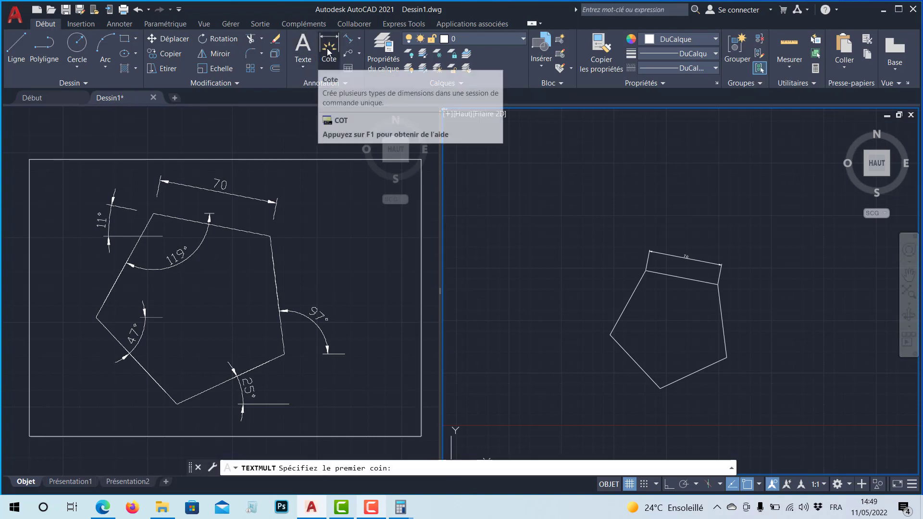
click(119, 24)
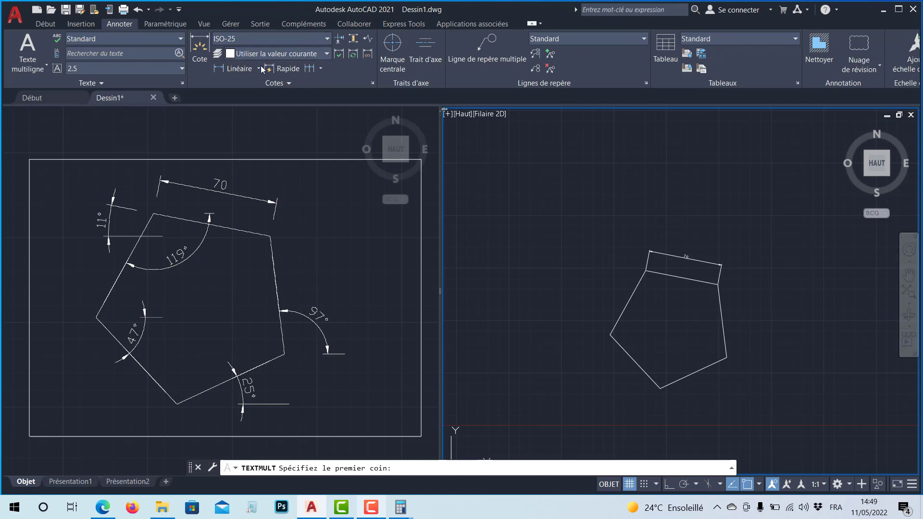
click(372, 85)
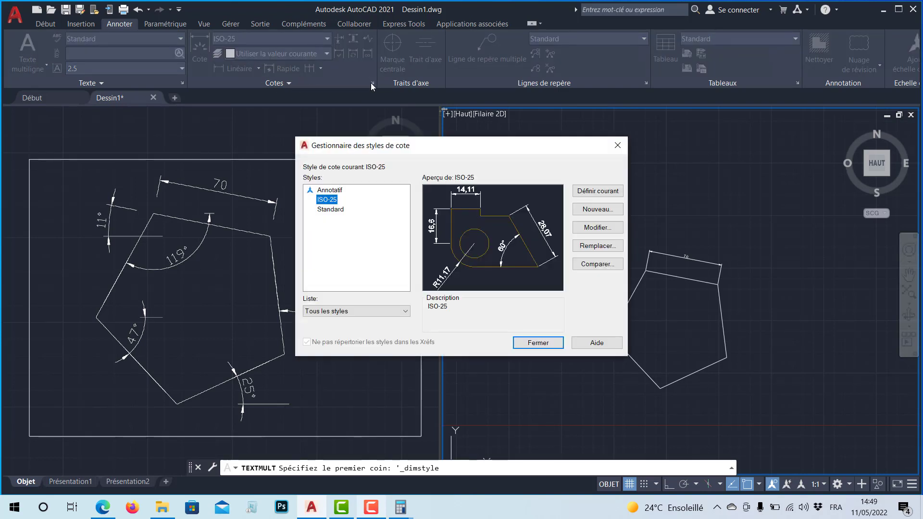
click(601, 229)
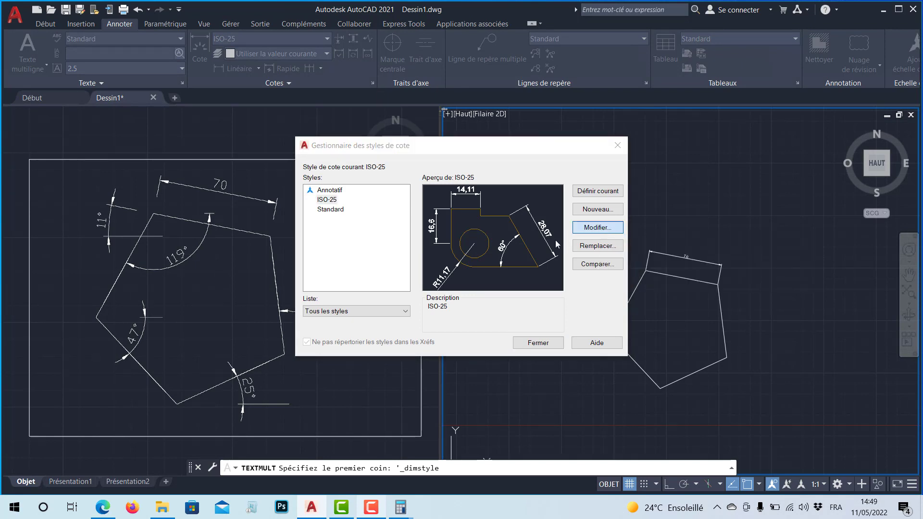
drag(528, 133, 262, 88)
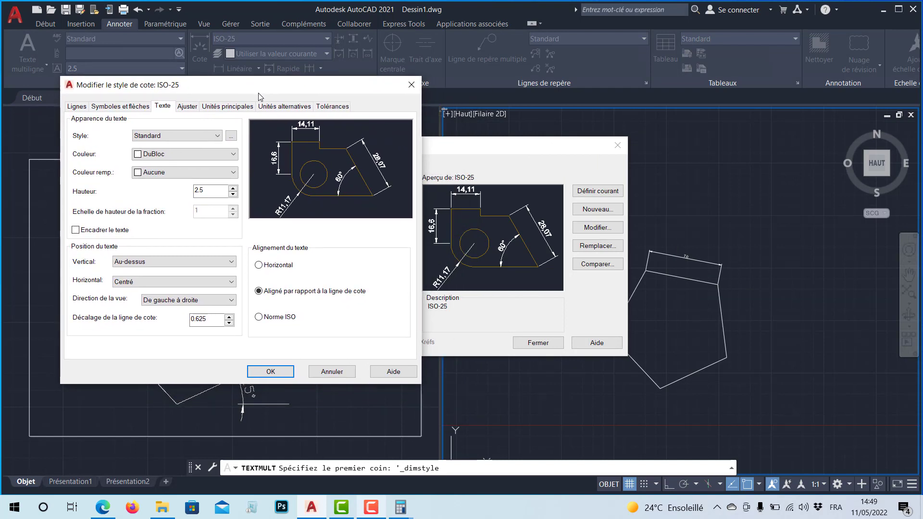
click(187, 107)
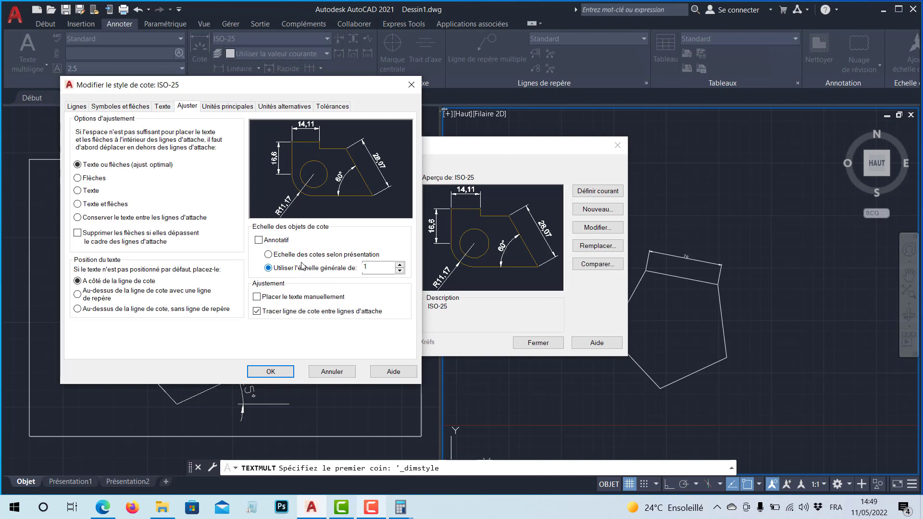
click(383, 269)
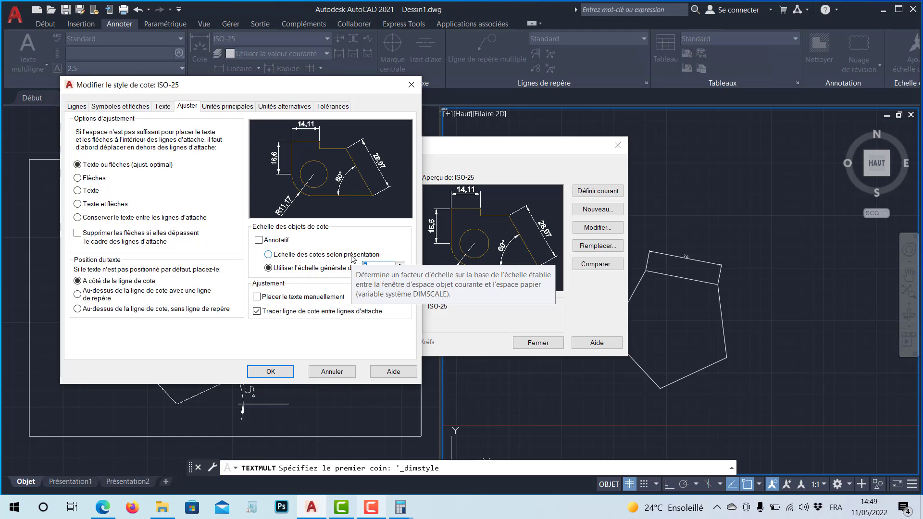
text(3)
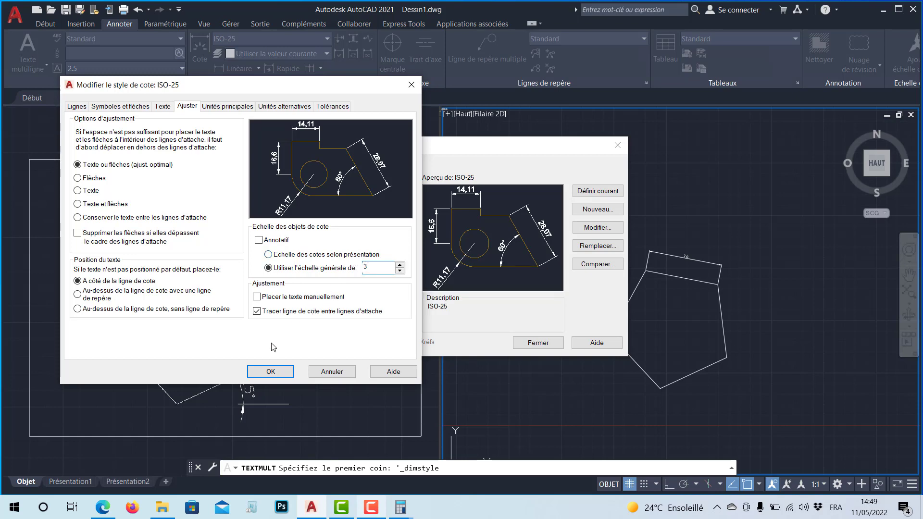
click(271, 372)
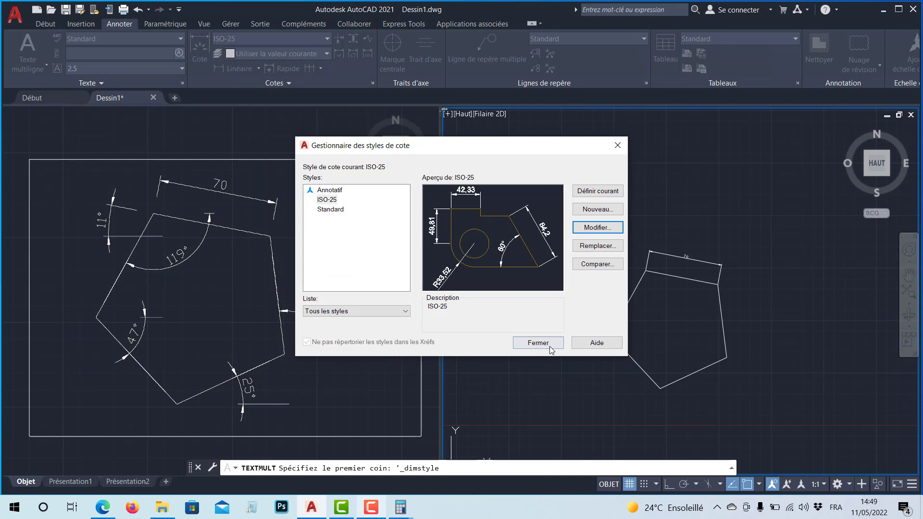
click(550, 346)
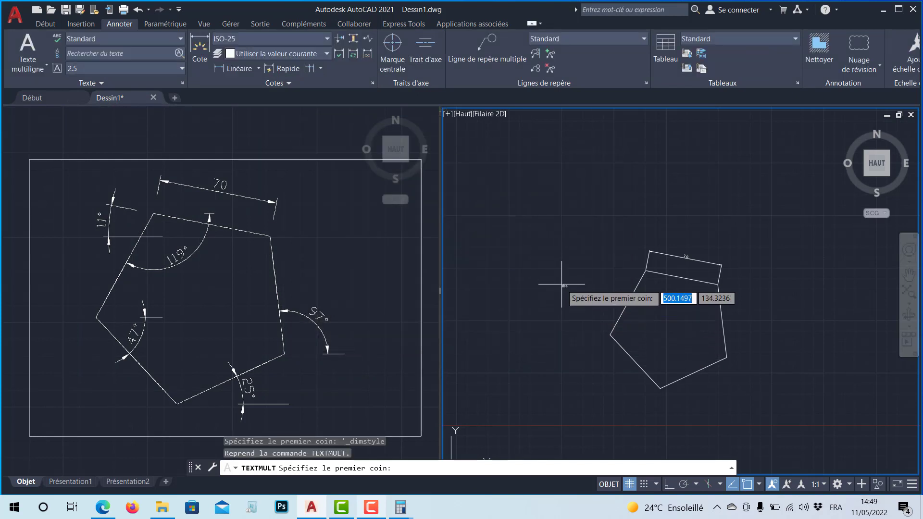
key(Escape)
scroll(696, 257, up, 2)
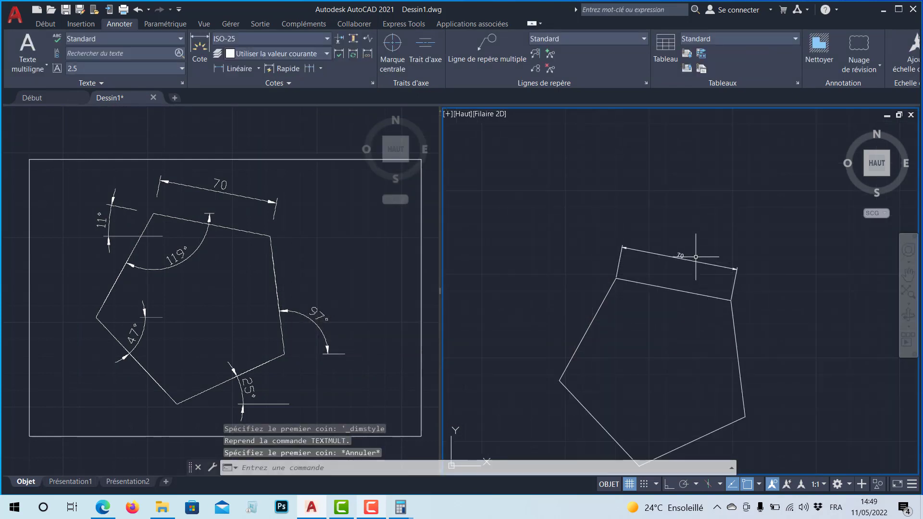
middle_drag(671, 319, 667, 300)
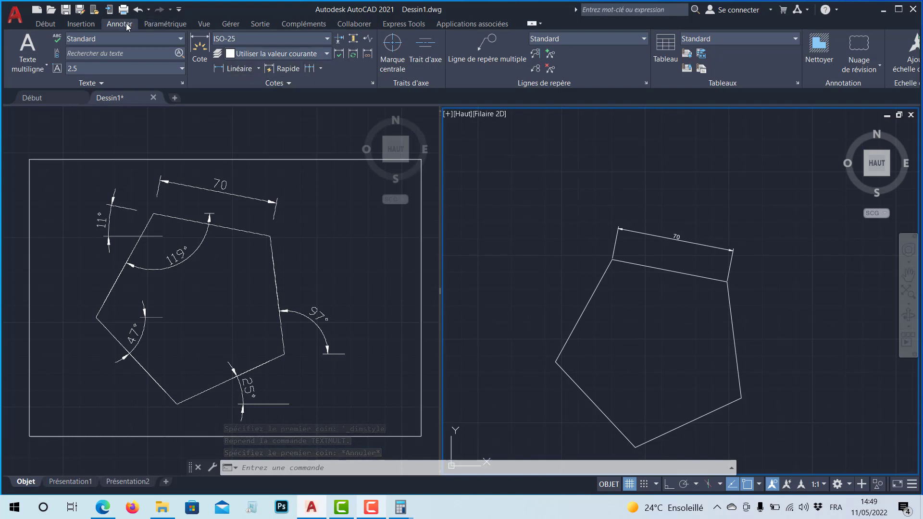
Change the overall scale of the ISO-25 dimension style to 10
click(372, 83)
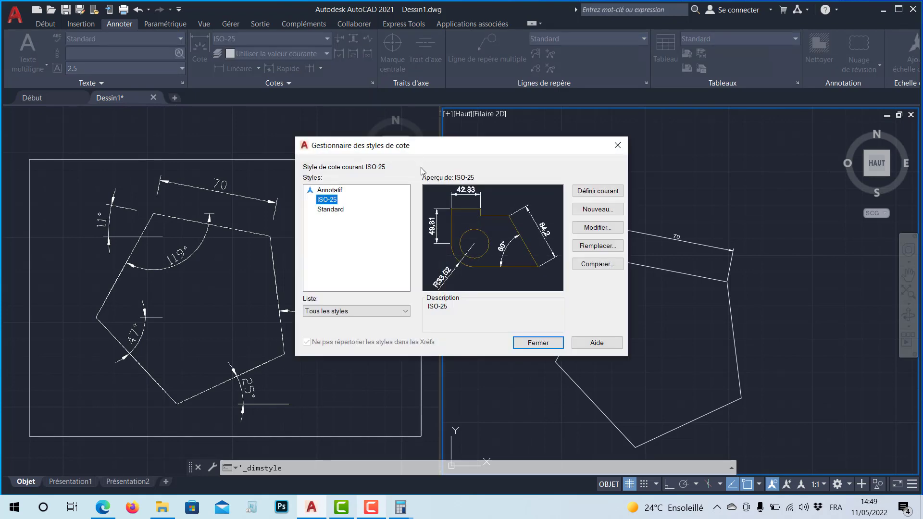
click(595, 229)
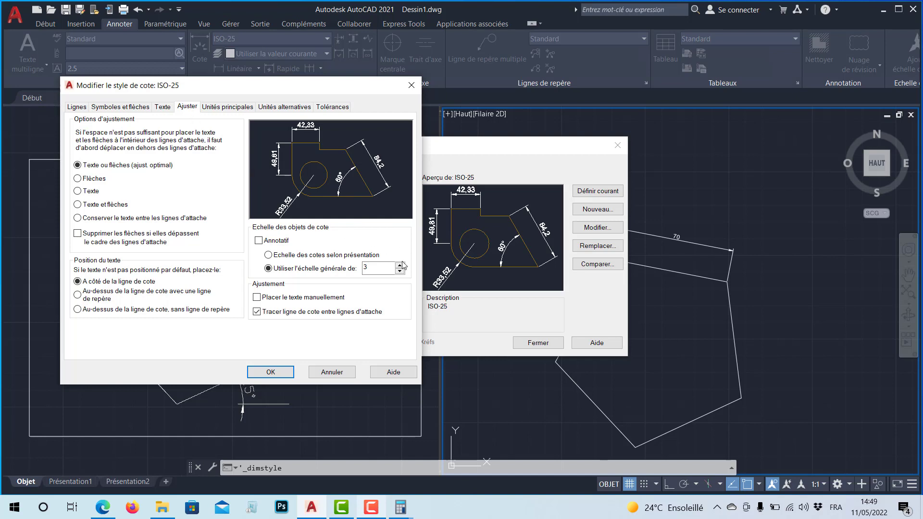
click(367, 268)
double_click(366, 267)
click(270, 372)
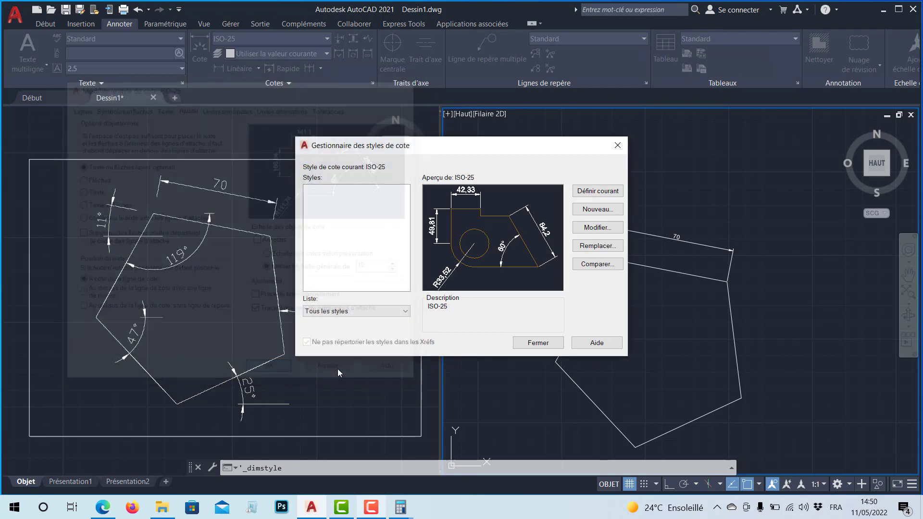
click(538, 343)
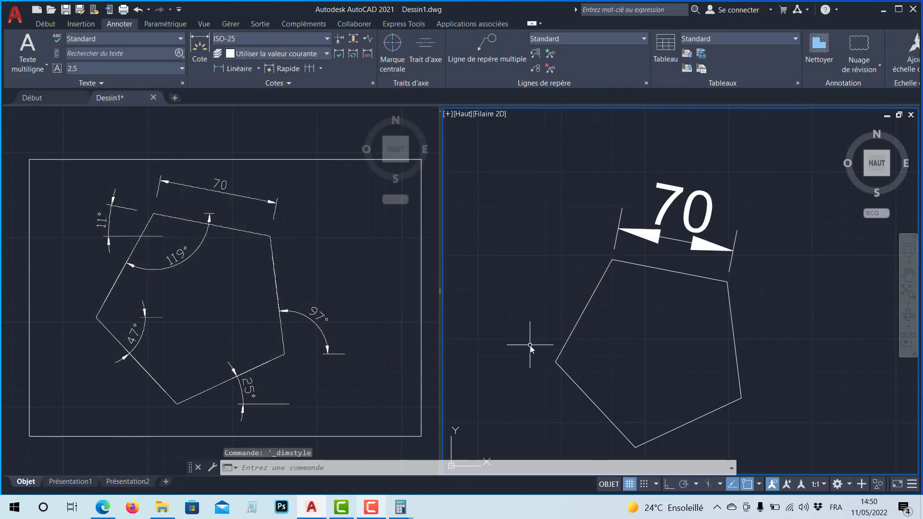